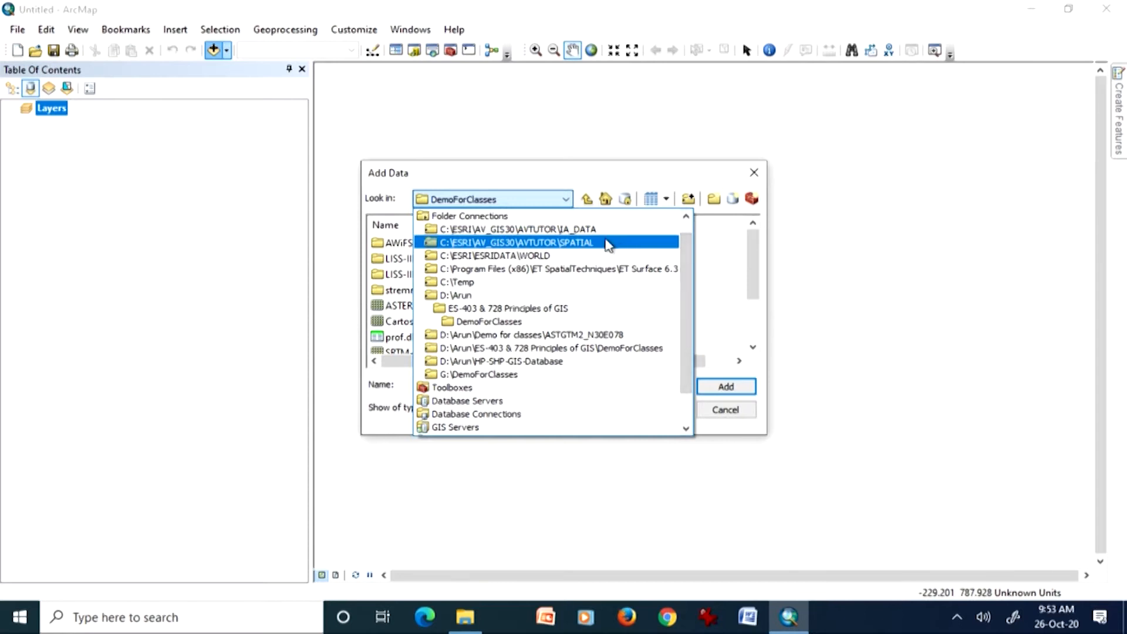
- Add the moscow_spot.tif raster from the C:\ESRI\AV_GIS30\AVTUTOR\IA_DATA folder to the map
{"action": "left_click", "coordinate": [599, 229]}
{"action": "scroll", "coordinate": [451, 293], "scroll_direction": "down", "scroll_amount": 4}
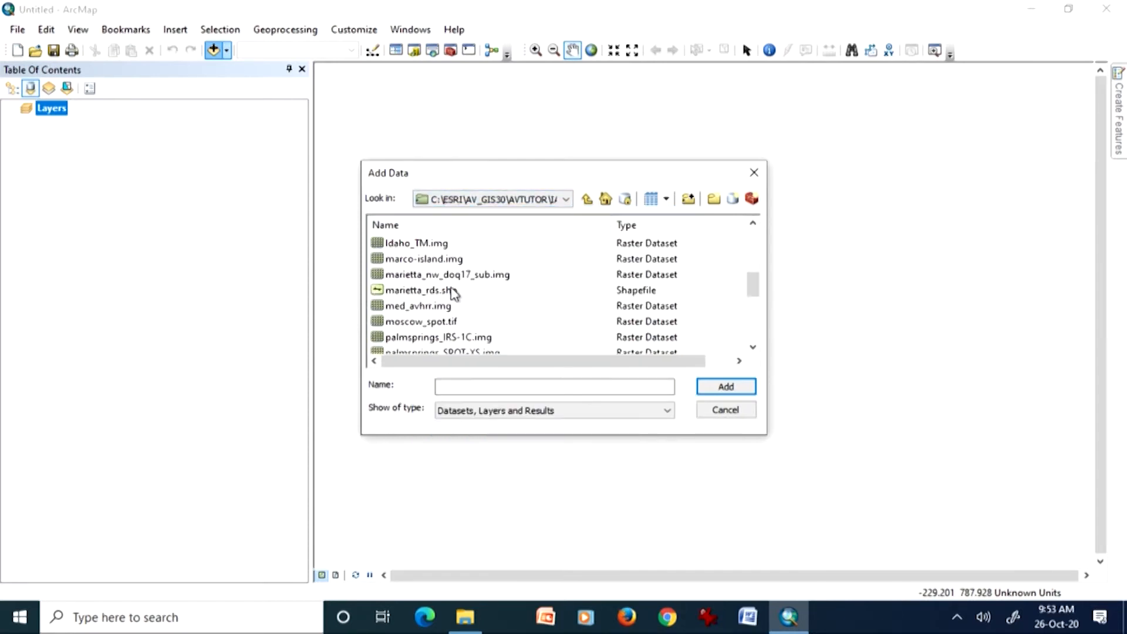
{"action": "scroll", "coordinate": [452, 292], "scroll_direction": "down", "scroll_amount": 1}
{"action": "left_click", "coordinate": [443, 275]}
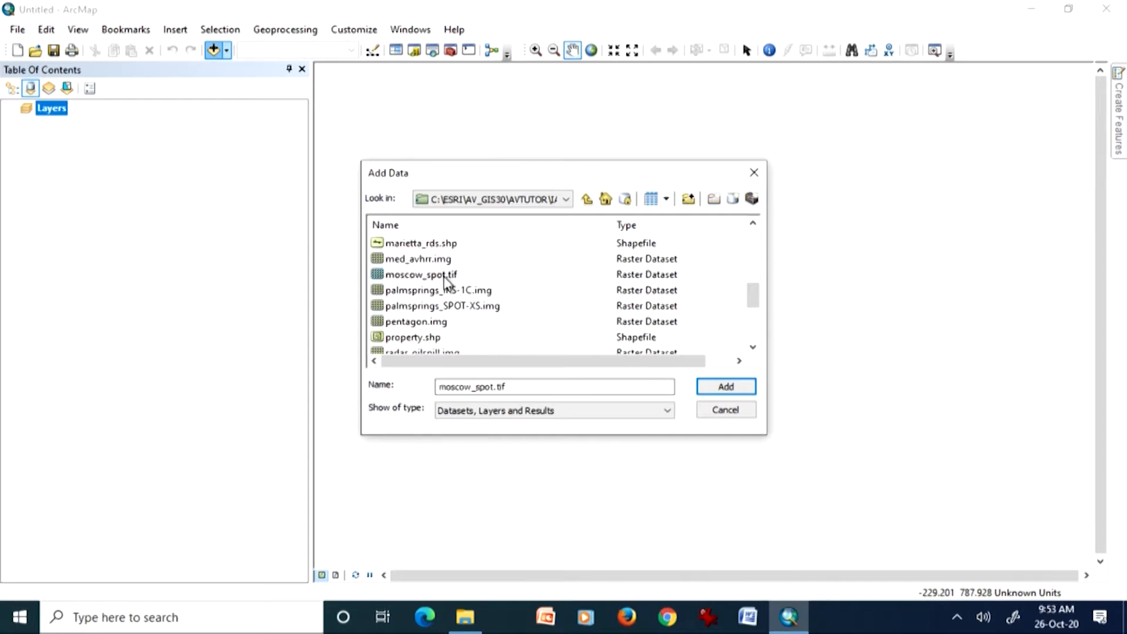
{"action": "left_click", "coordinate": [715, 390]}
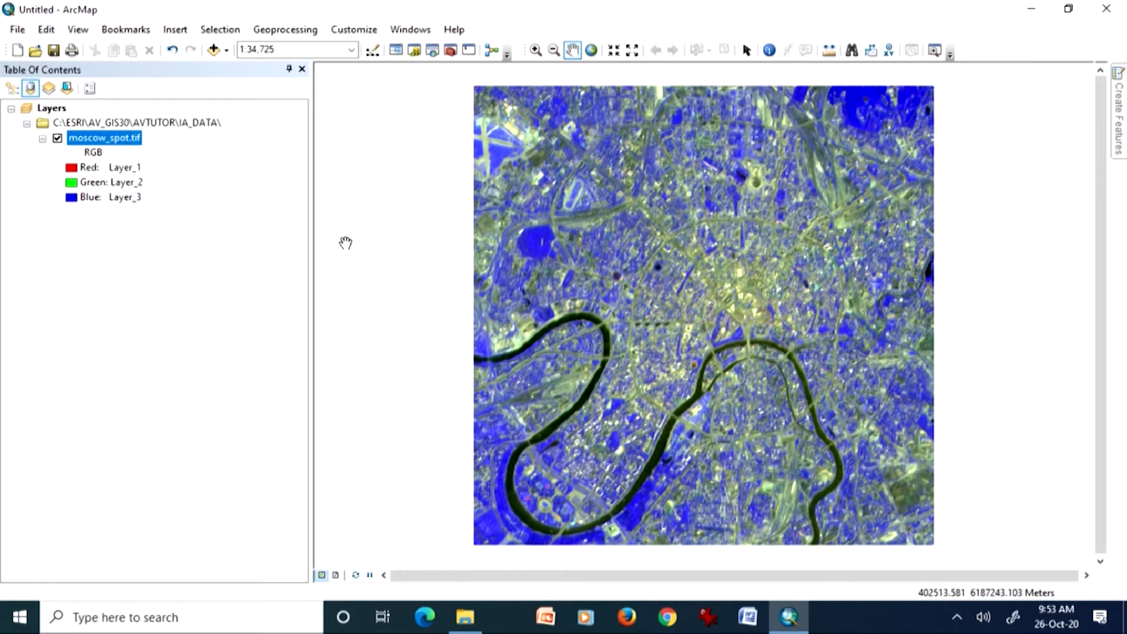
- Change the moscow_spot.tif RGB composite to use Layer_3 for the red channel and Layer_1 for the blue channel
{"action": "double_click", "coordinate": [110, 137]}
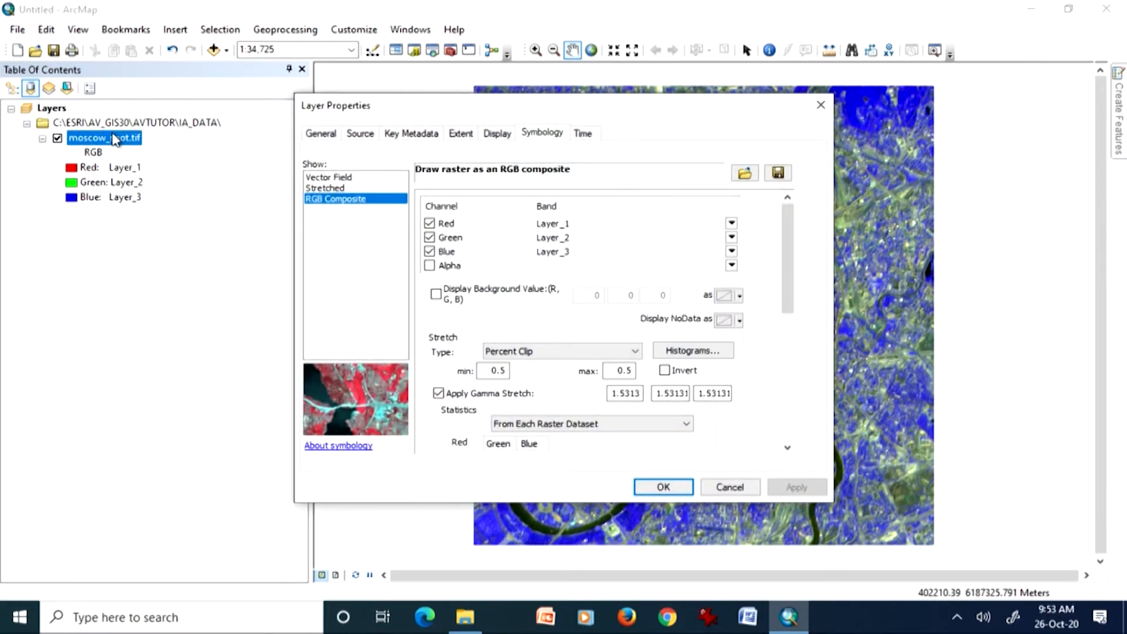
{"action": "left_click_drag", "start_coordinate": [415, 112], "coordinate": [142, 173]}
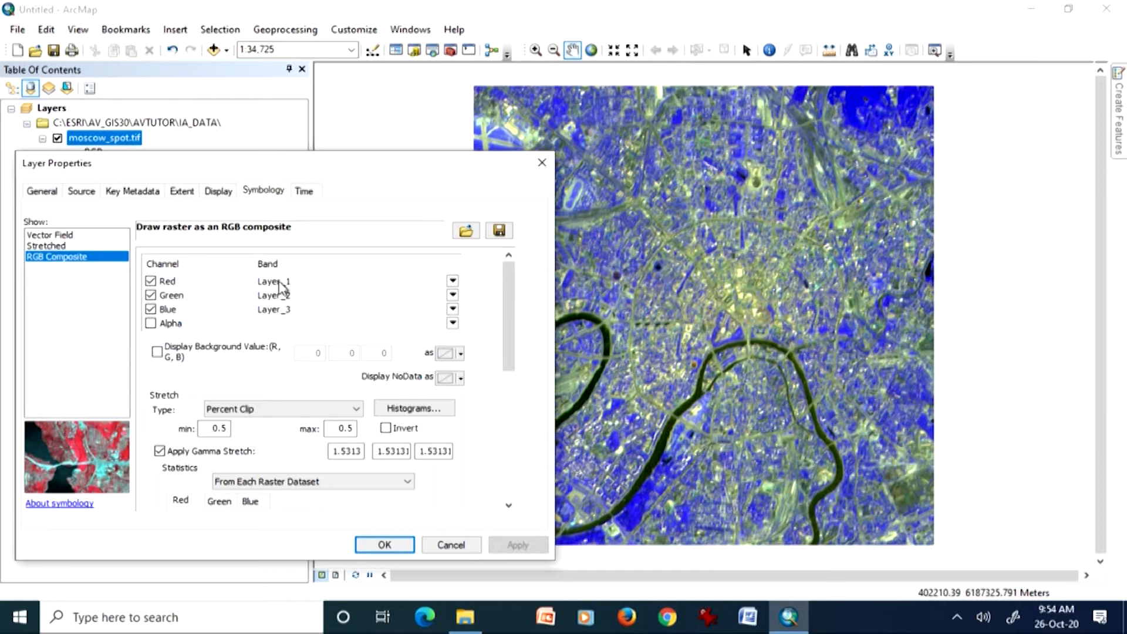
{"action": "left_click", "coordinate": [453, 281]}
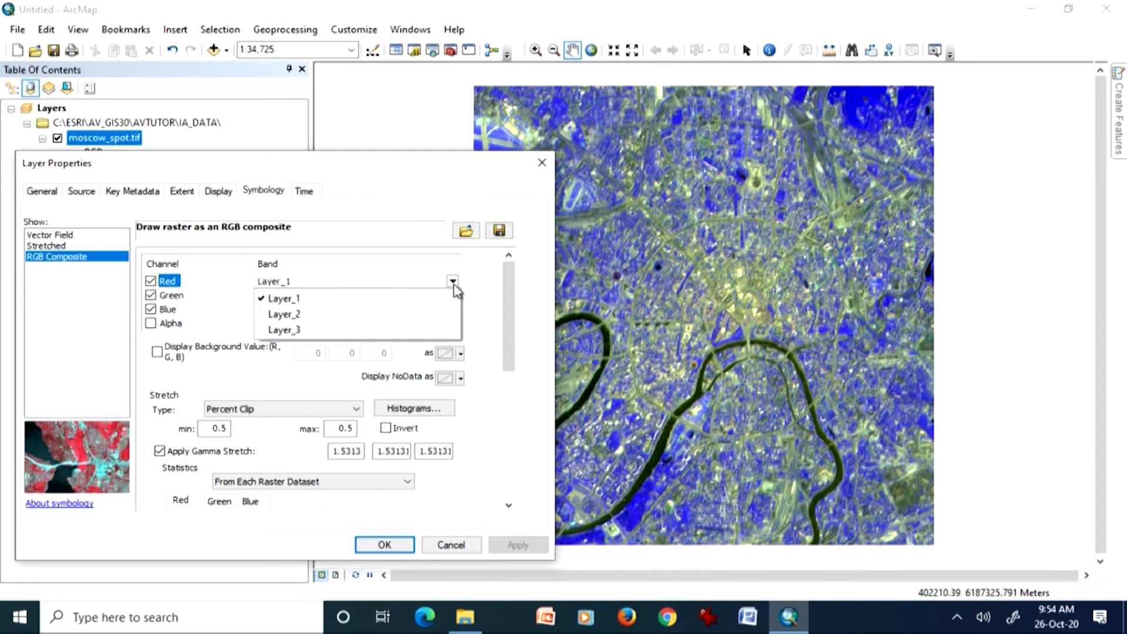
{"action": "left_click", "coordinate": [403, 330]}
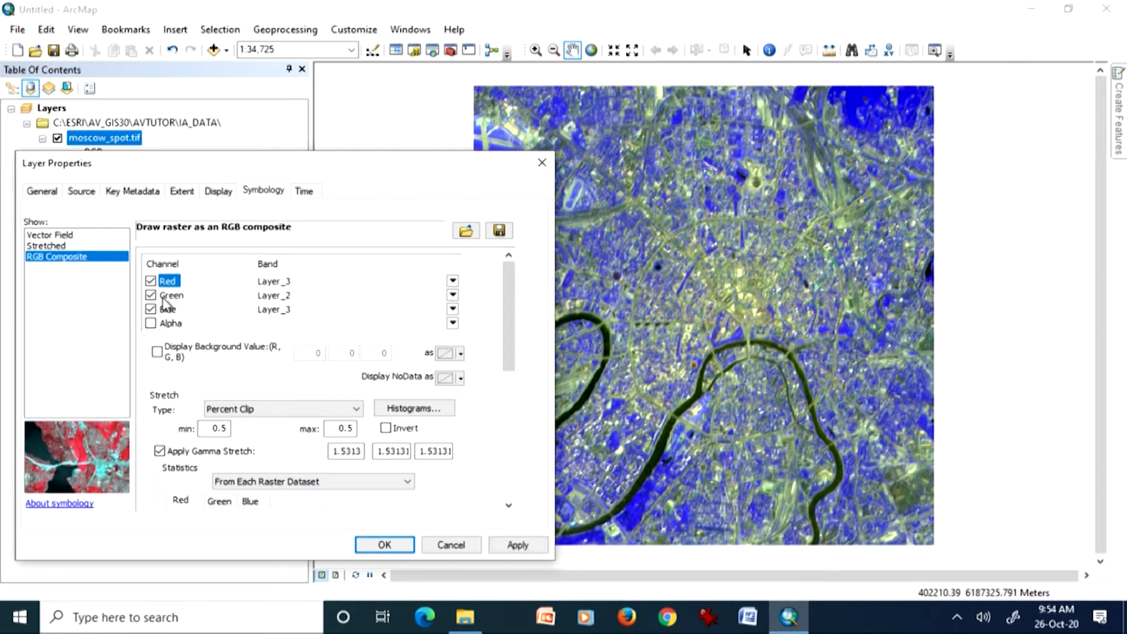
{"action": "left_click", "coordinate": [453, 310]}
{"action": "left_click", "coordinate": [432, 327]}
{"action": "left_click", "coordinate": [513, 546]}
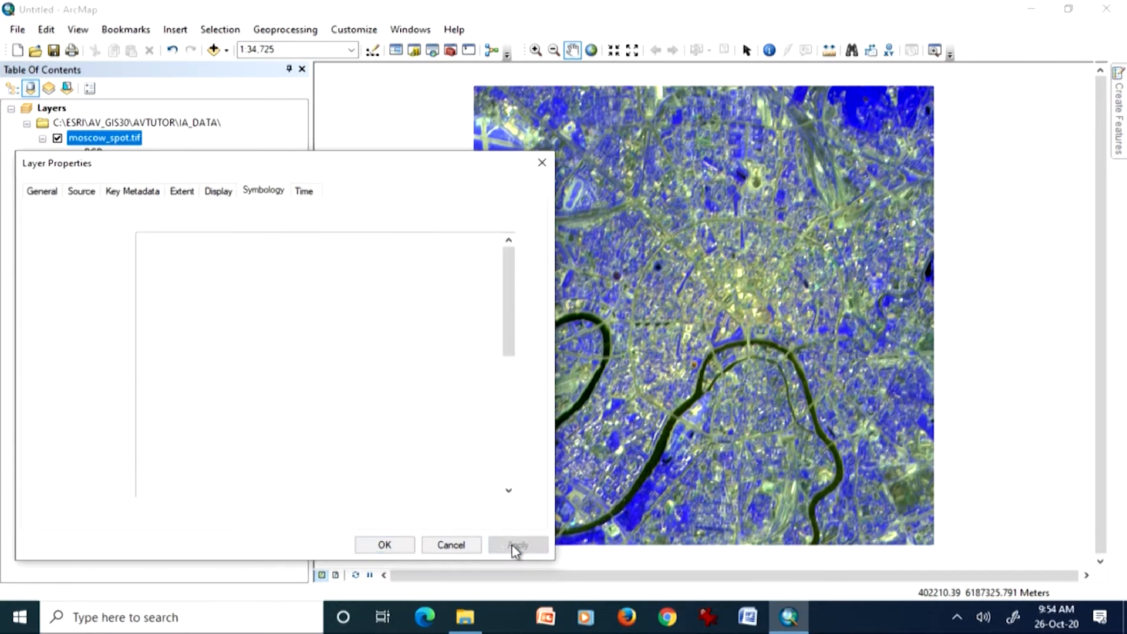
{"action": "left_click", "coordinate": [384, 545]}
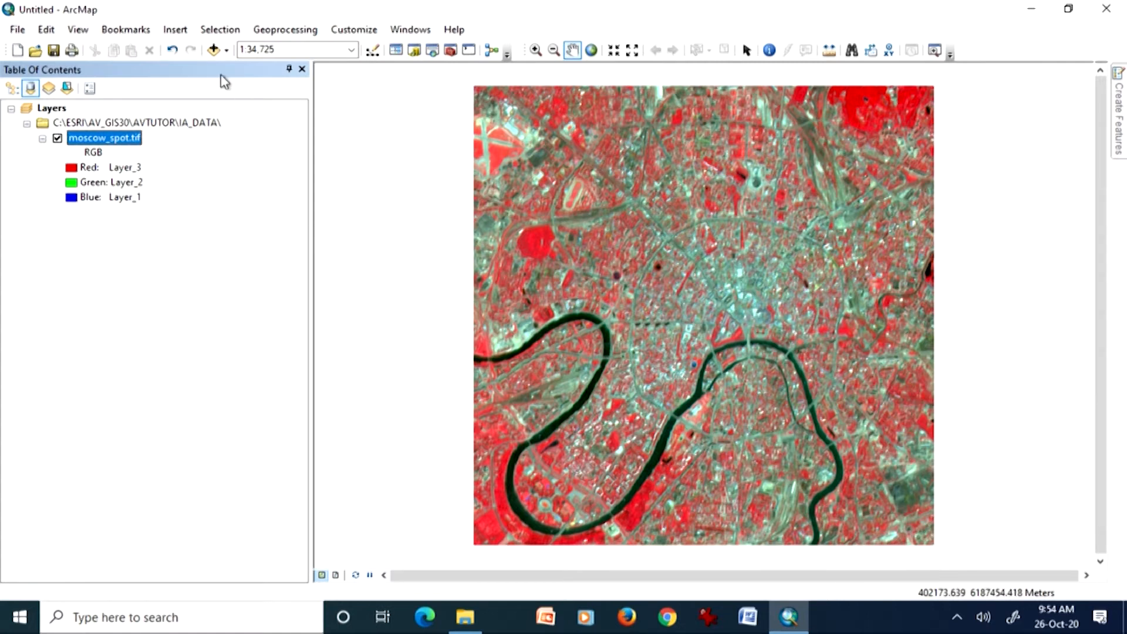
- Add the BAND2, BAND3, BAND4 and BAND5 rasters from the LISS-III-h44g11-15dec15-24m folder in DemoForClasses
{"action": "left_click", "coordinate": [214, 51]}
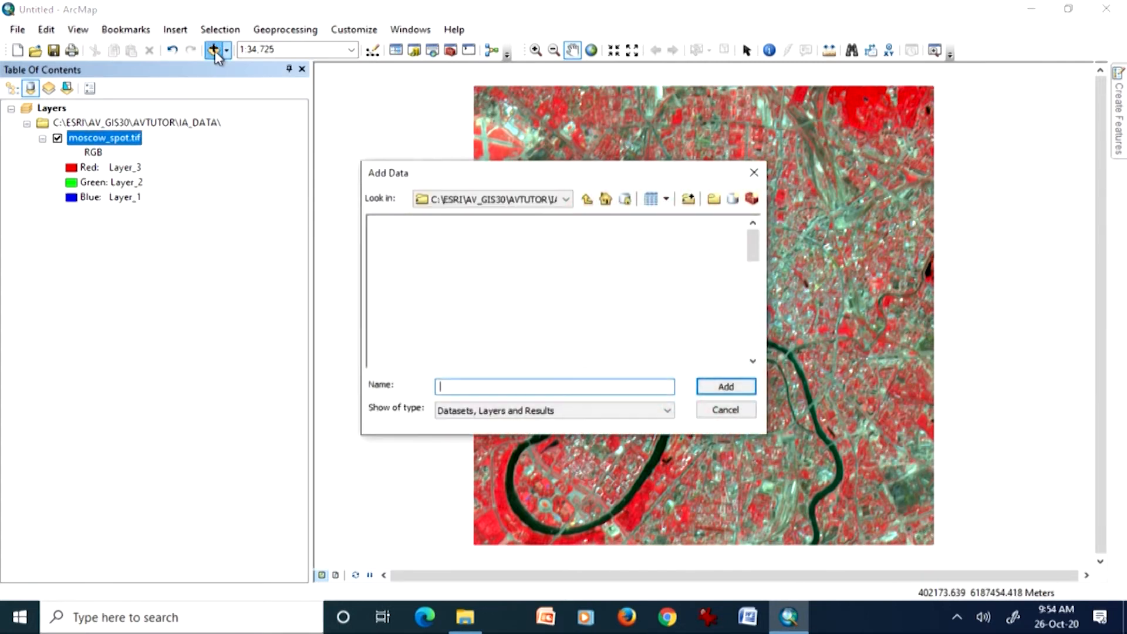
{"action": "left_click", "coordinate": [565, 199]}
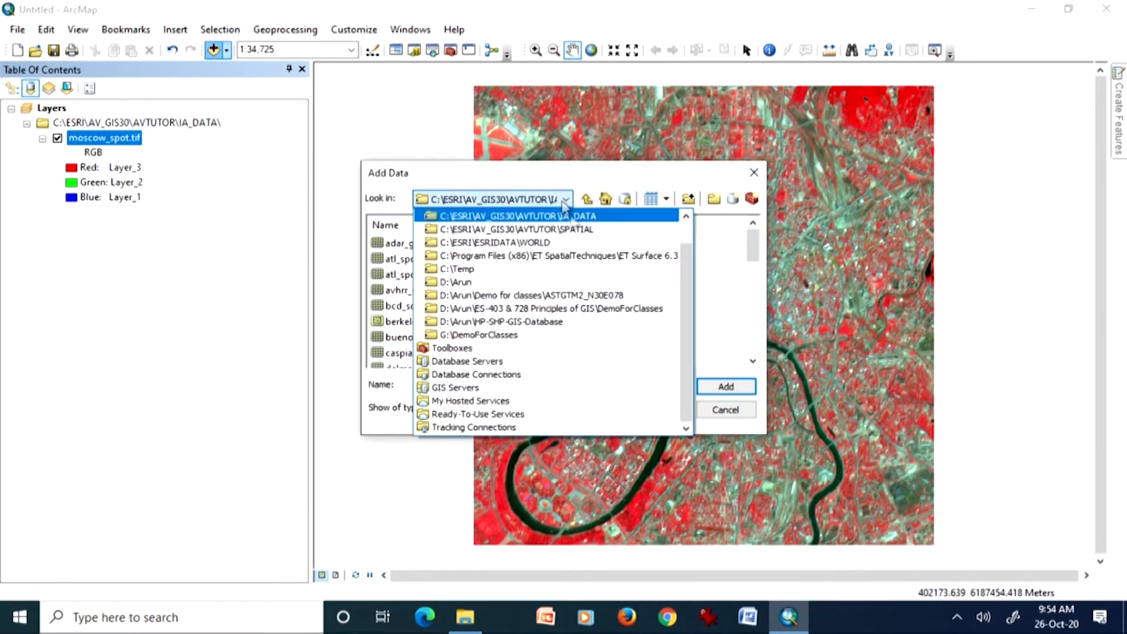
{"action": "left_click", "coordinate": [662, 319]}
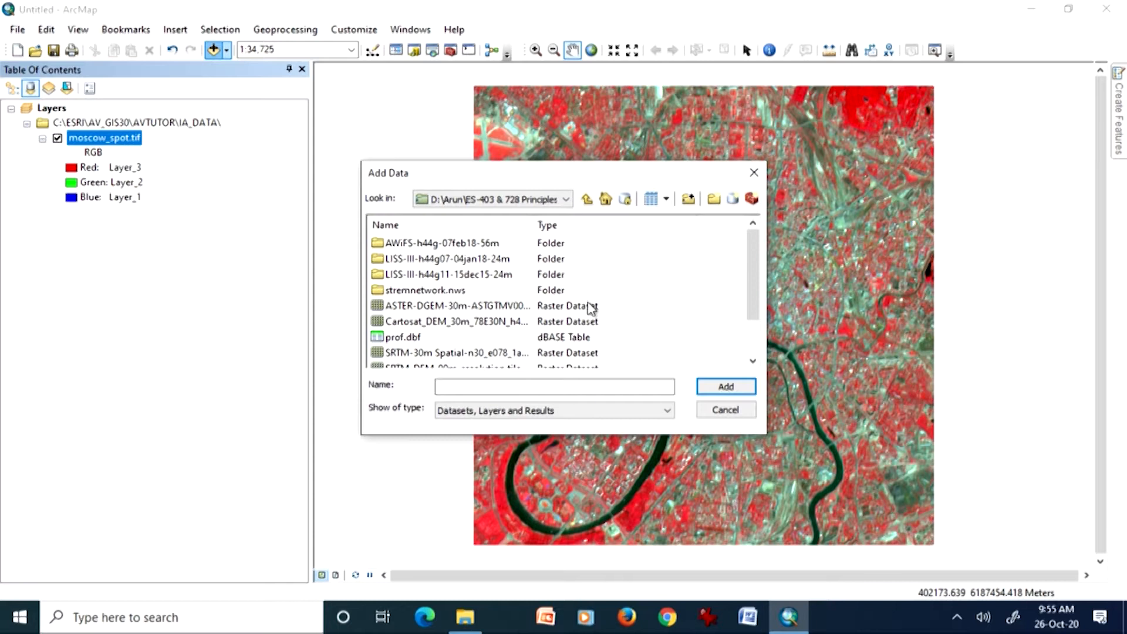
{"action": "double_click", "coordinate": [494, 275]}
{"action": "left_click_drag", "start_coordinate": [531, 228], "coordinate": [625, 235]}
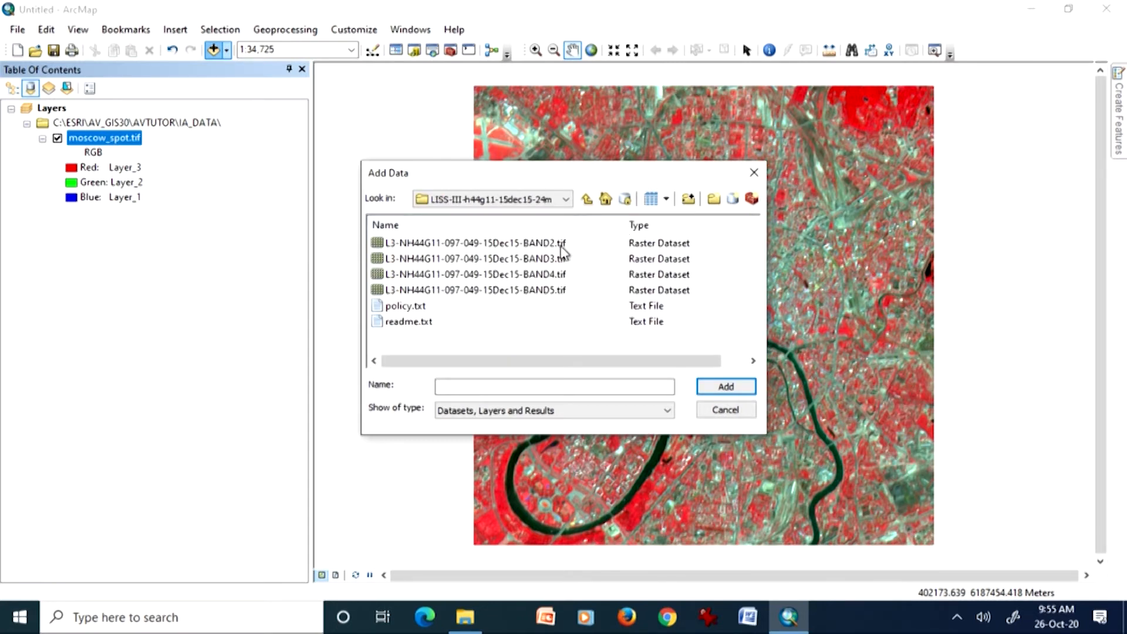
{"action": "left_click", "coordinate": [557, 290]}
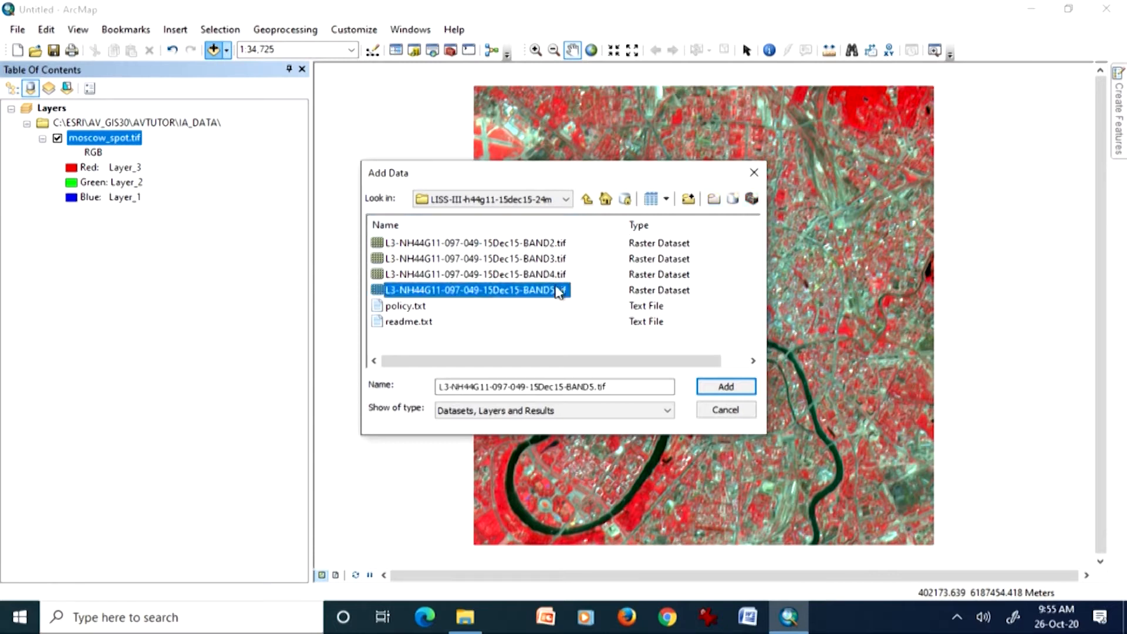
{"action": "left_click", "coordinate": [564, 244], "text": "shift"}
{"action": "left_click", "coordinate": [711, 387]}
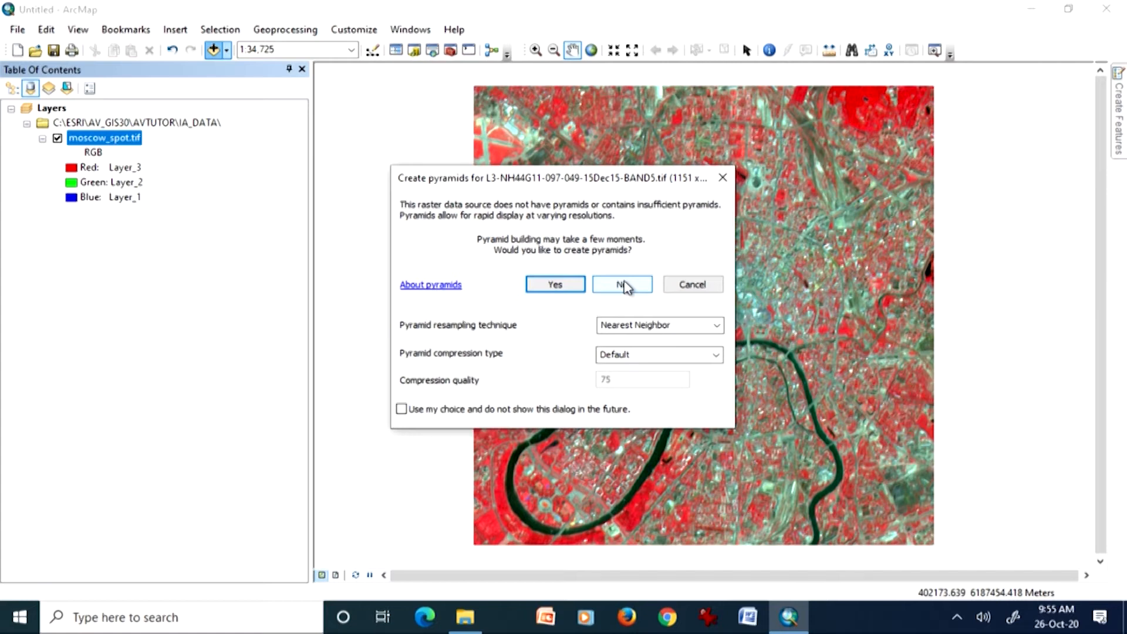
- Create pyramids for all four LISS-III band rasters with Nearest Neighbor resampling and default compression
{"action": "left_click", "coordinate": [548, 287]}
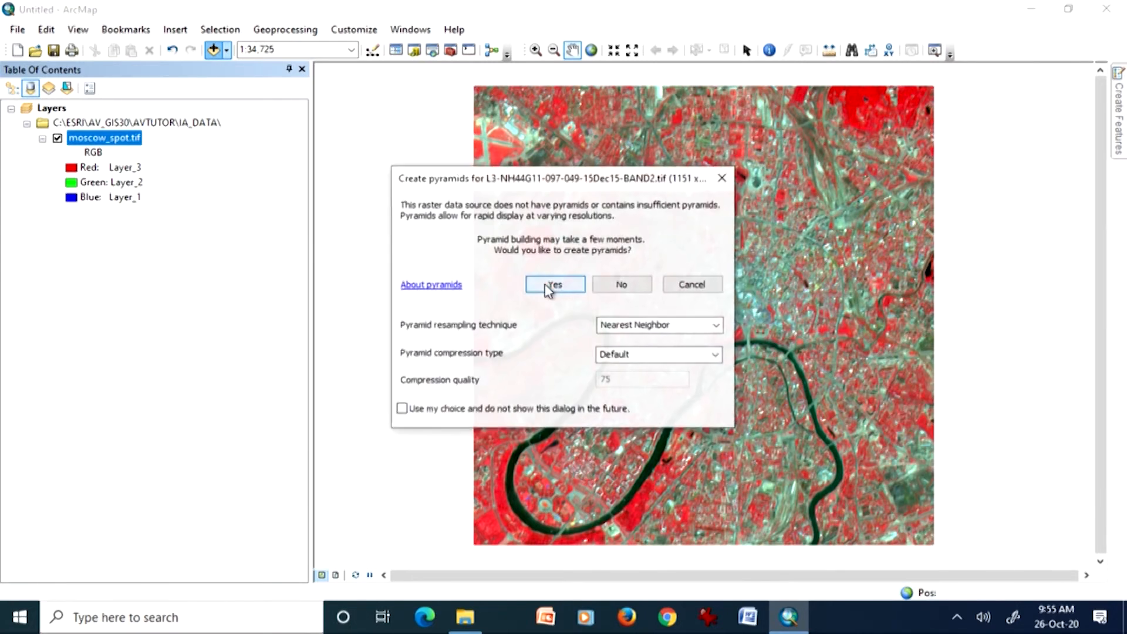
{"action": "left_click", "coordinate": [547, 286]}
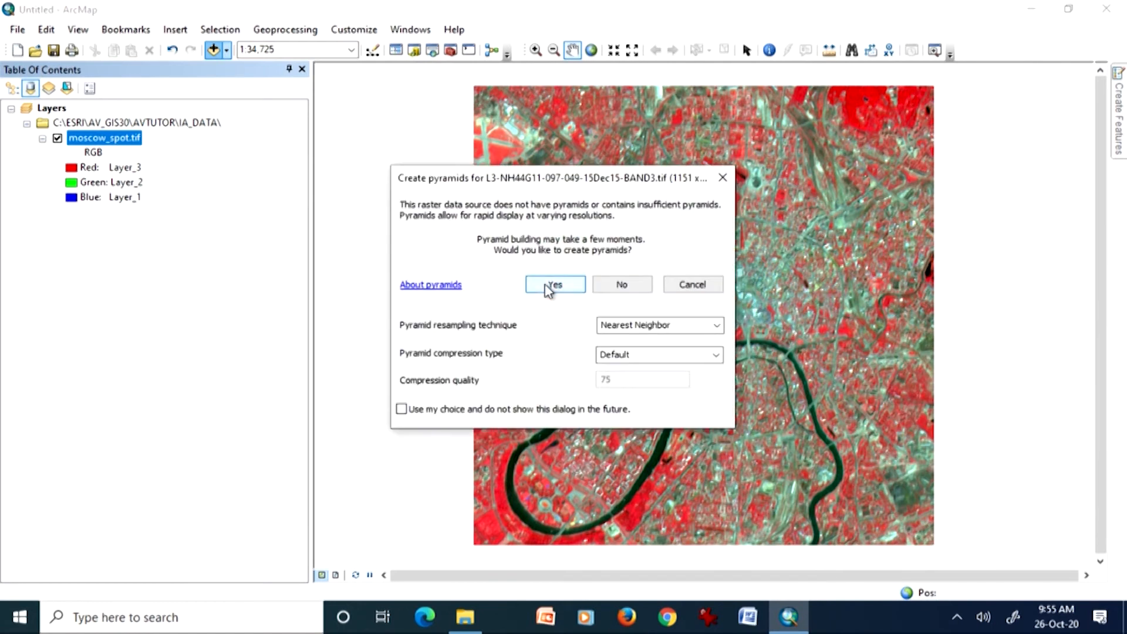
{"action": "left_click", "coordinate": [547, 287]}
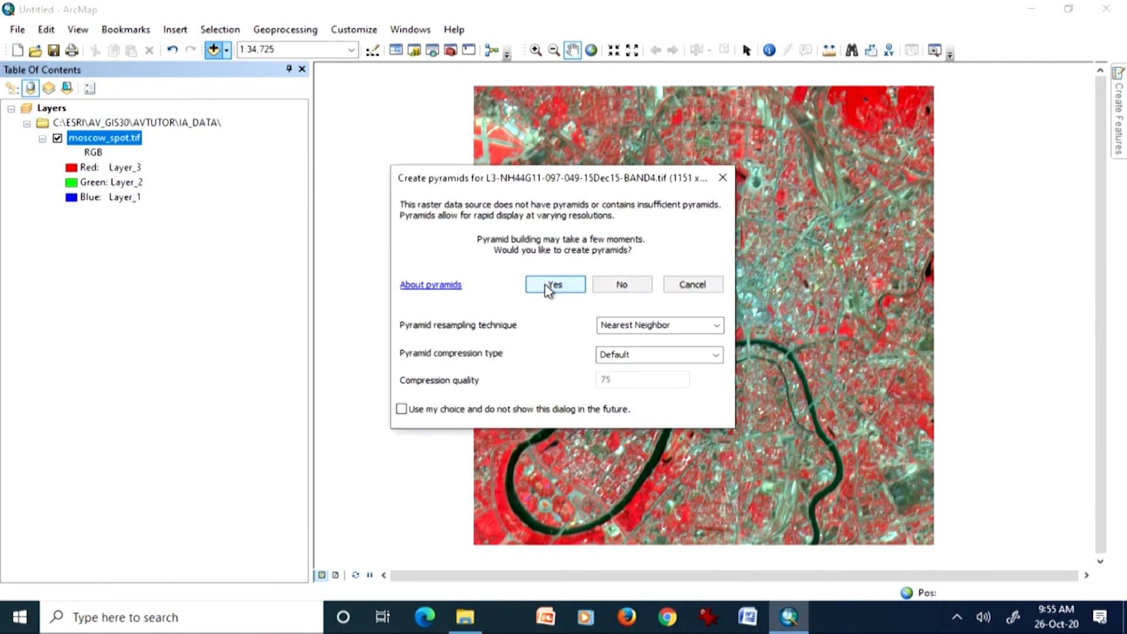
{"action": "left_click", "coordinate": [547, 287]}
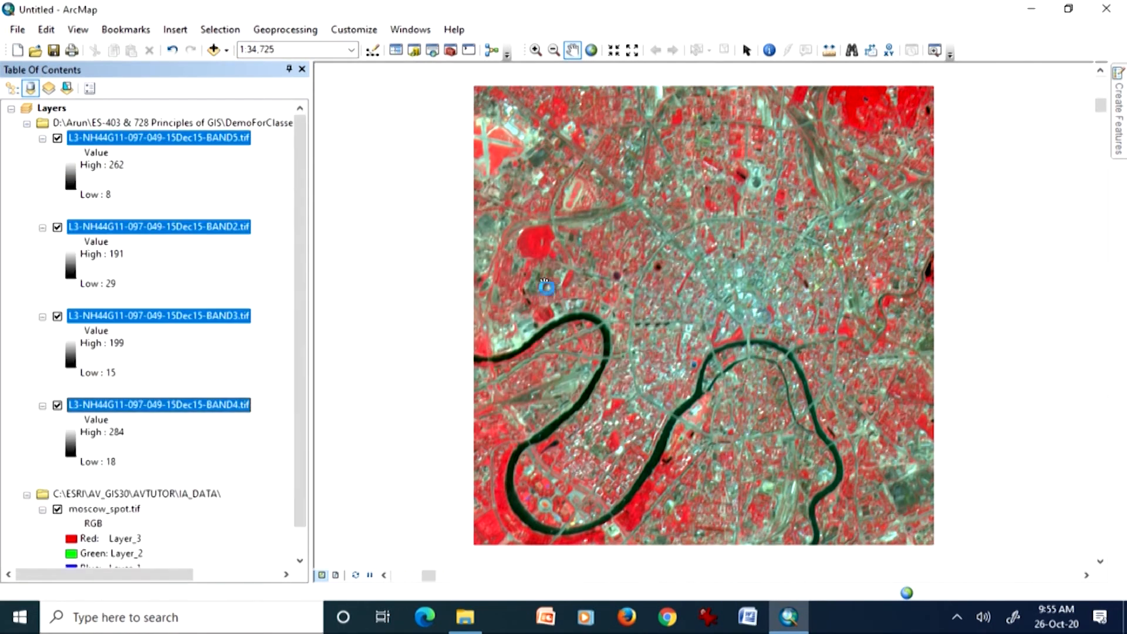
{"action": "right_click", "coordinate": [128, 141]}
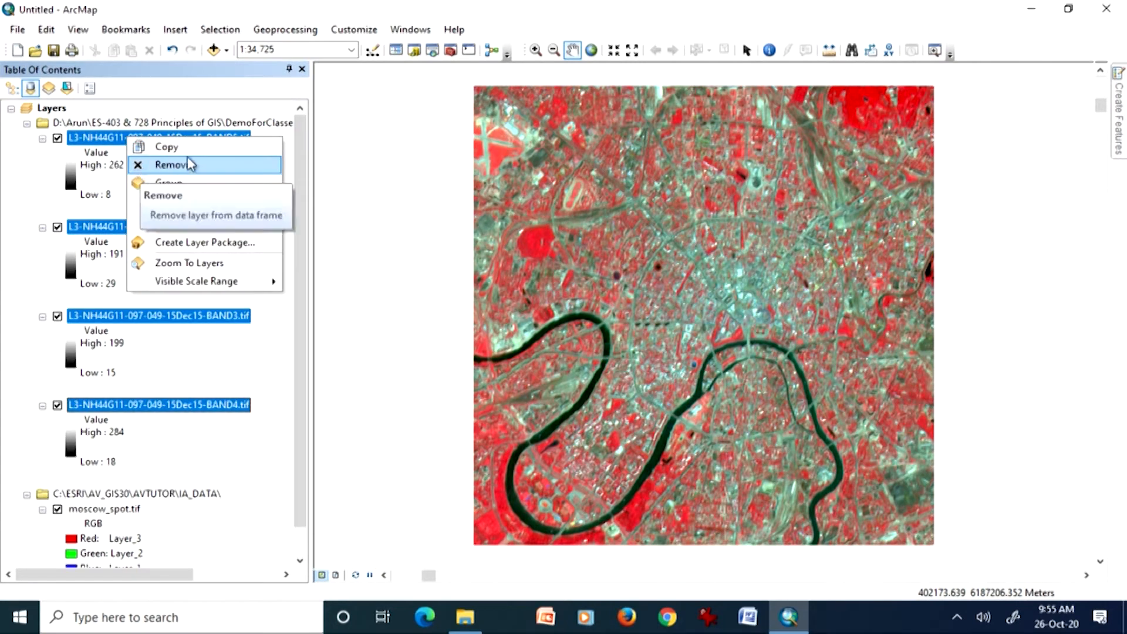
{"action": "left_click", "coordinate": [62, 160]}
{"action": "left_click", "coordinate": [97, 139]}
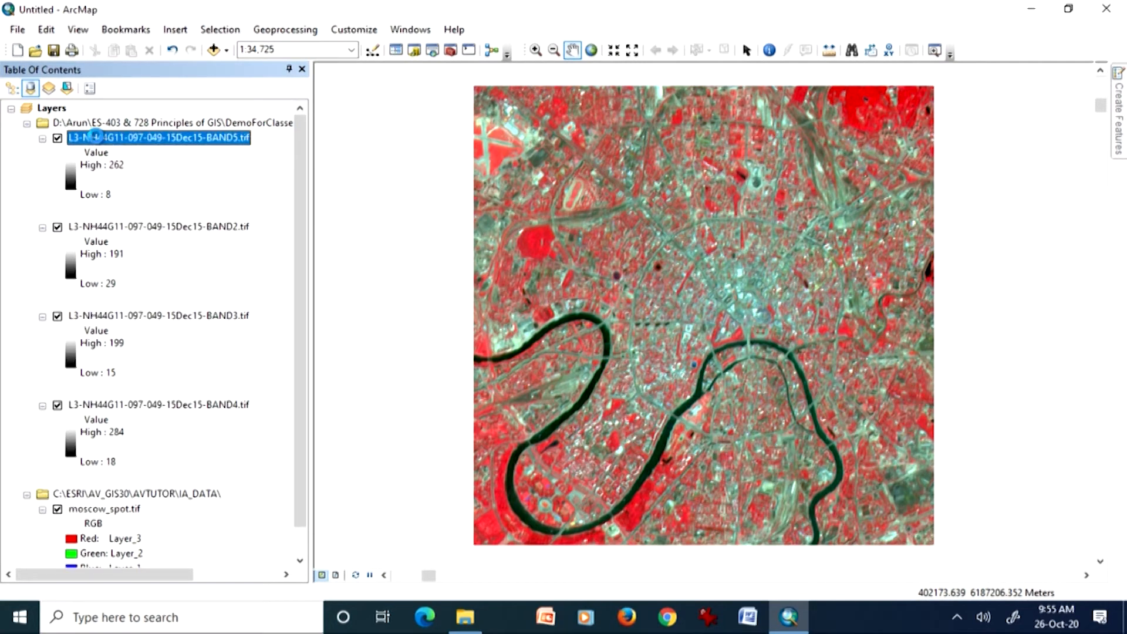
{"action": "right_click", "coordinate": [98, 141]}
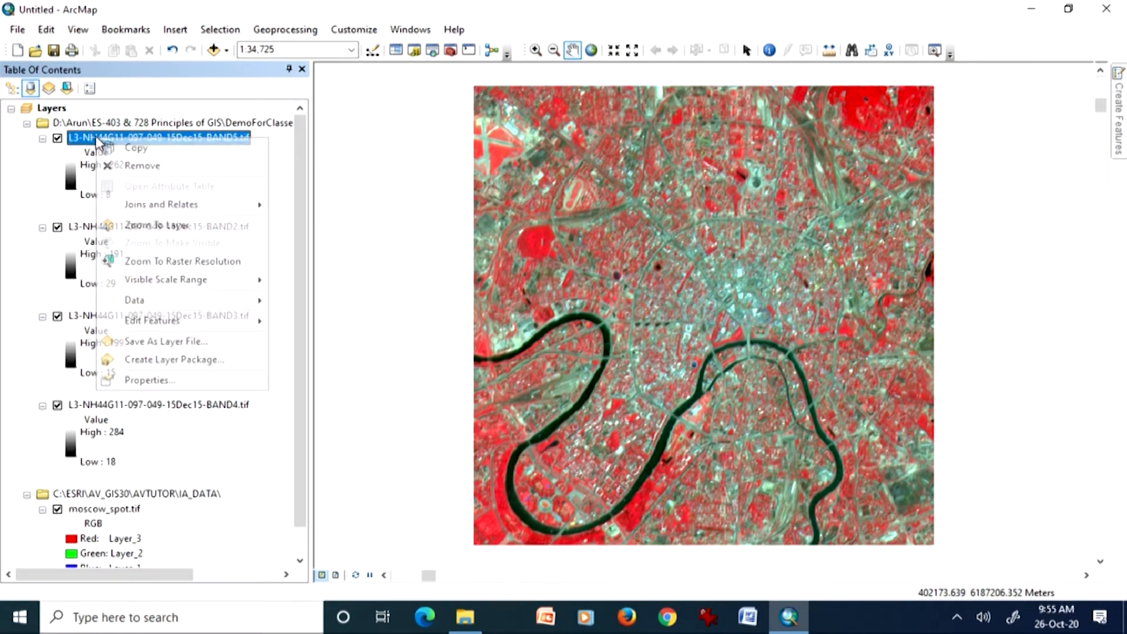
{"action": "left_click", "coordinate": [139, 226]}
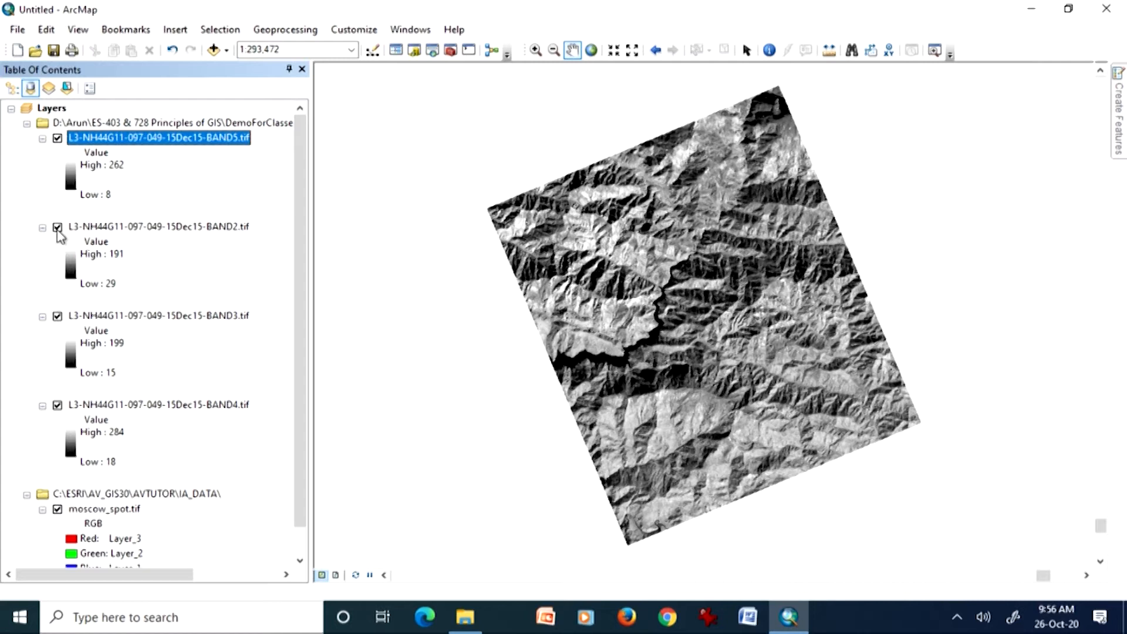
- Turn off the display of the LISS-III BAND5, BAND2 and BAND3 layers
{"action": "left_click", "coordinate": [57, 139]}
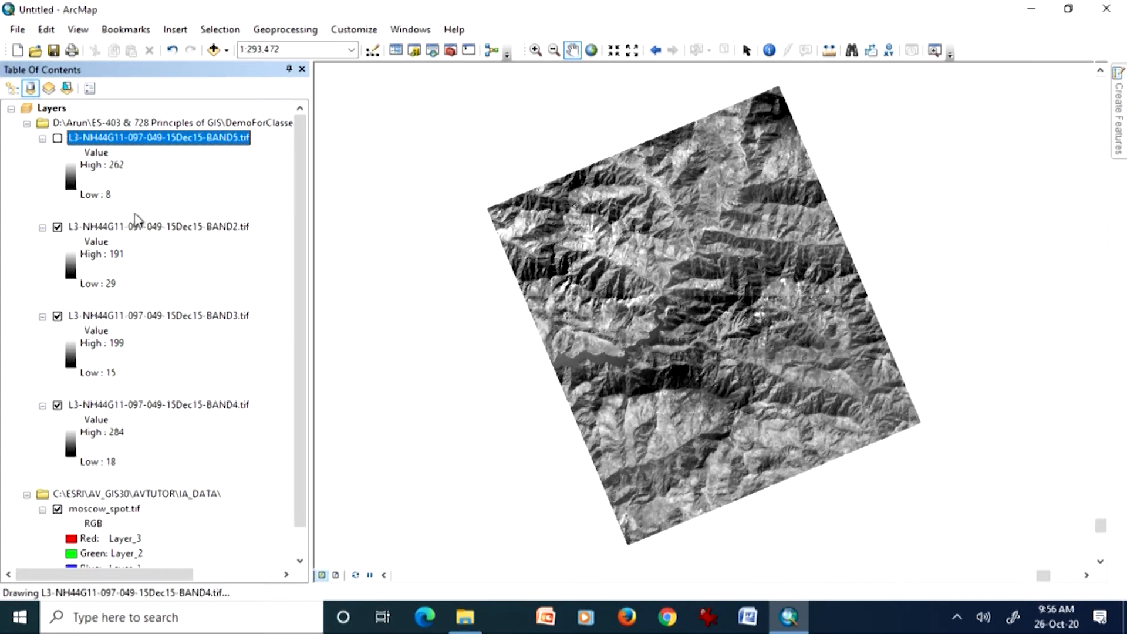
{"action": "left_click", "coordinate": [57, 227]}
{"action": "left_click", "coordinate": [58, 317]}
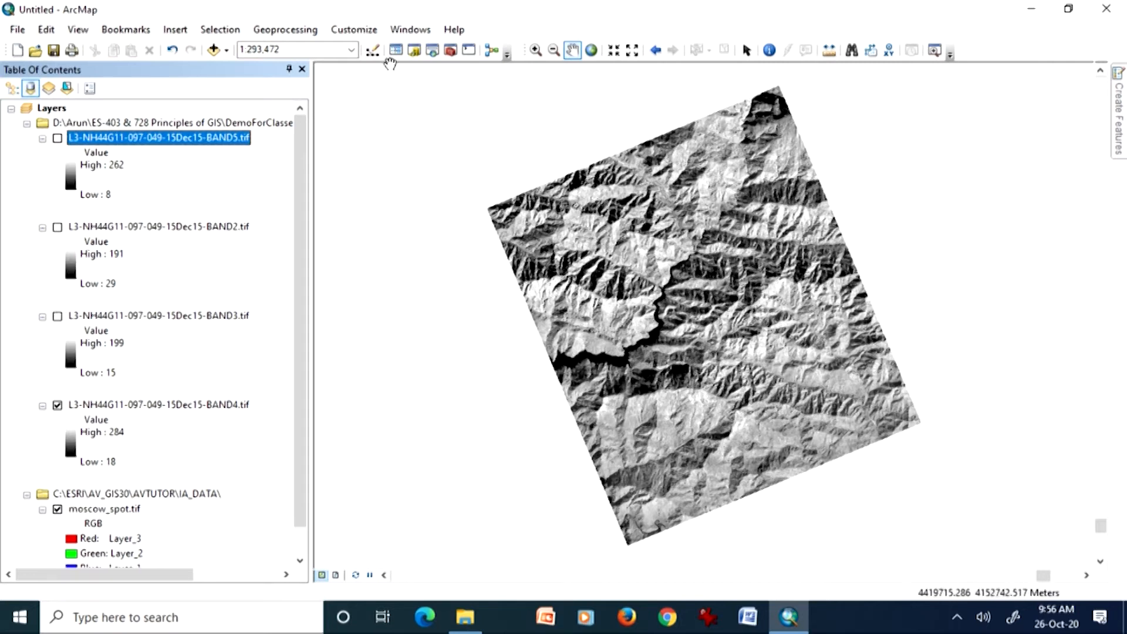
- Search the local tools for "color composite" and open the Composite Bands data management tool
{"action": "left_click", "coordinate": [413, 32]}
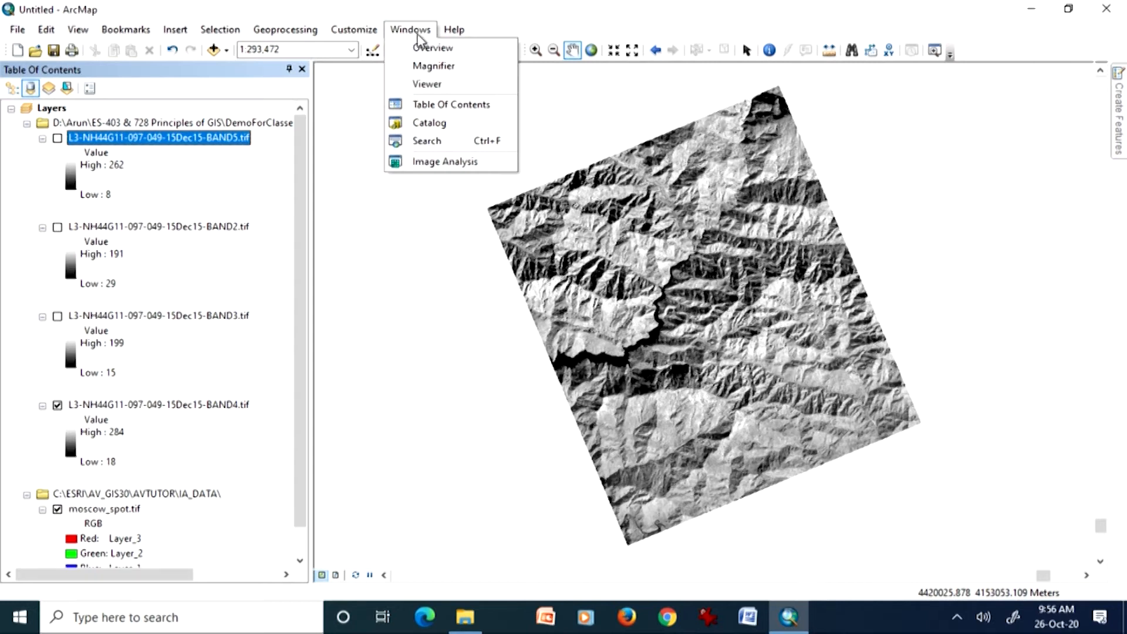
{"action": "left_click", "coordinate": [404, 141]}
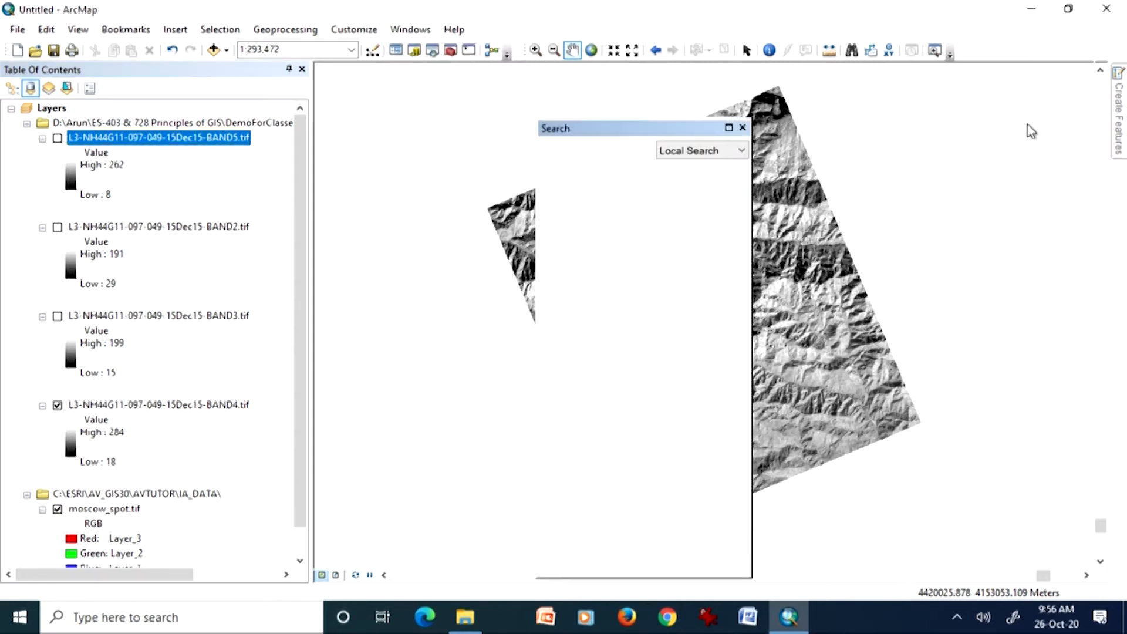
{"action": "left_click_drag", "start_coordinate": [642, 134], "coordinate": [967, 89]}
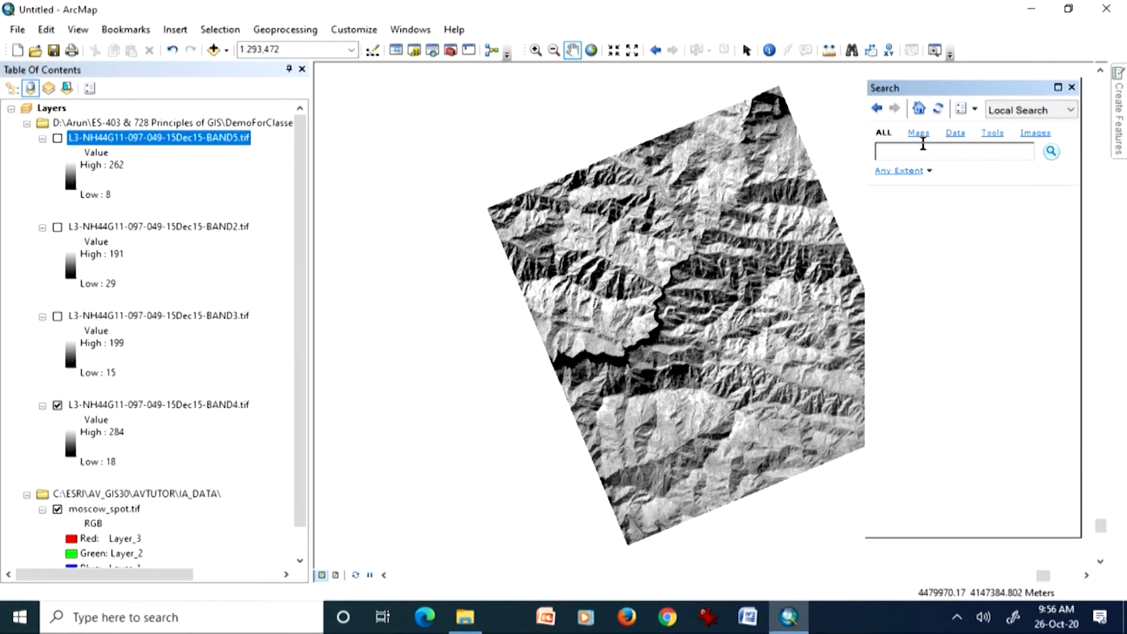
{"action": "type", "text": "olor composite"}
{"action": "key", "text": "Return"}
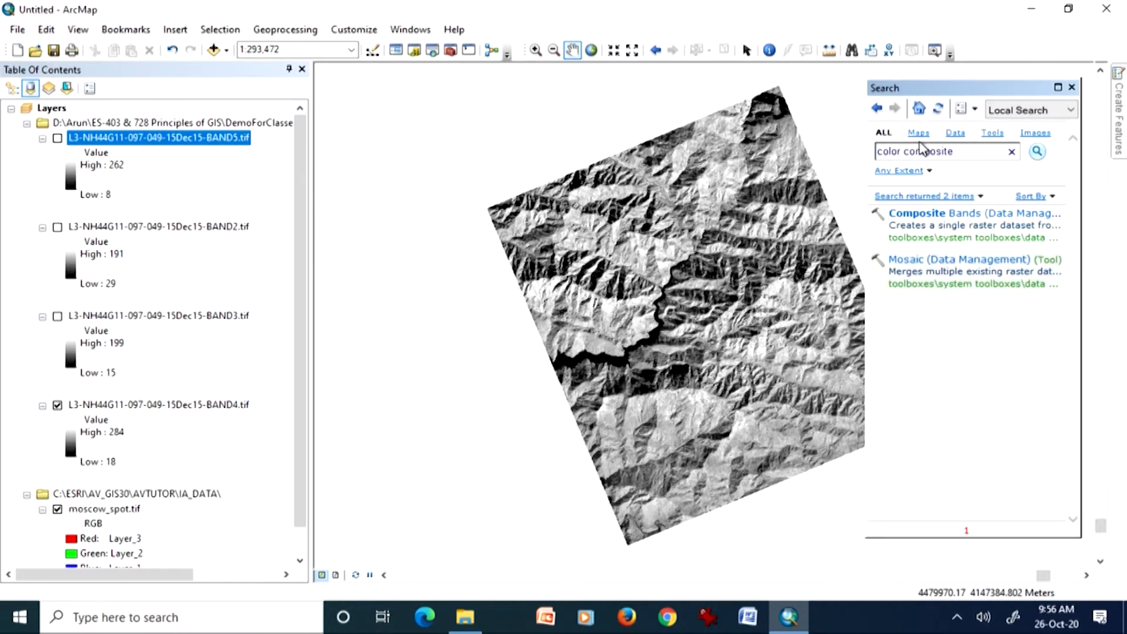
{"action": "left_click", "coordinate": [946, 214]}
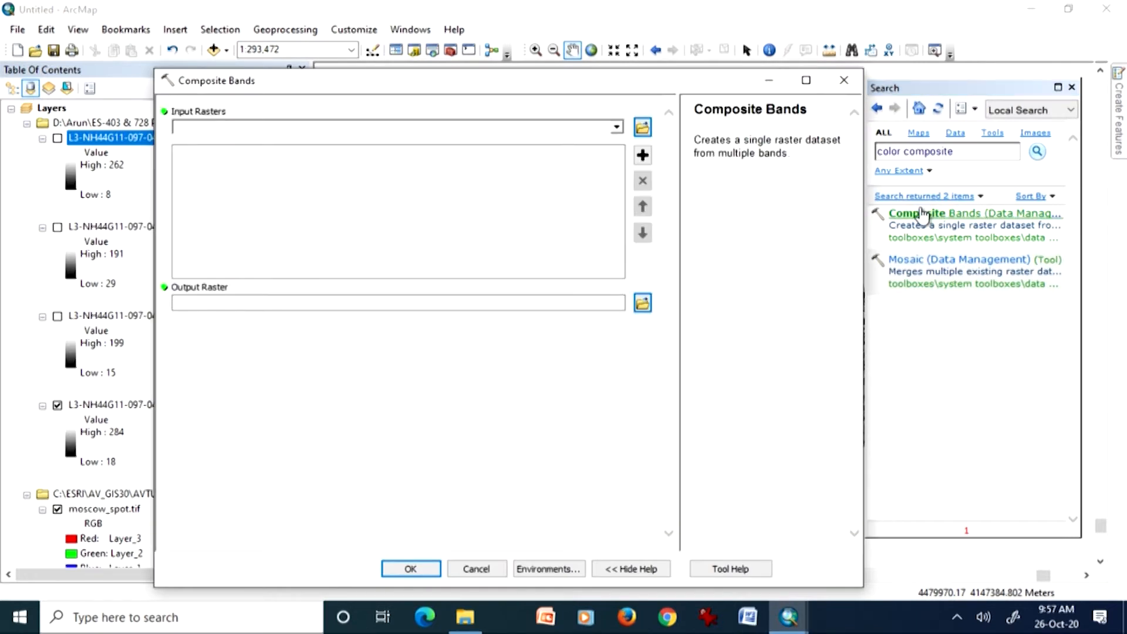
- Composite the LISS-III BAND5, BAND2, BAND3 and BAND4 rasters, in that order, into the default output raster, and close the tool search
{"action": "left_click", "coordinate": [617, 128]}
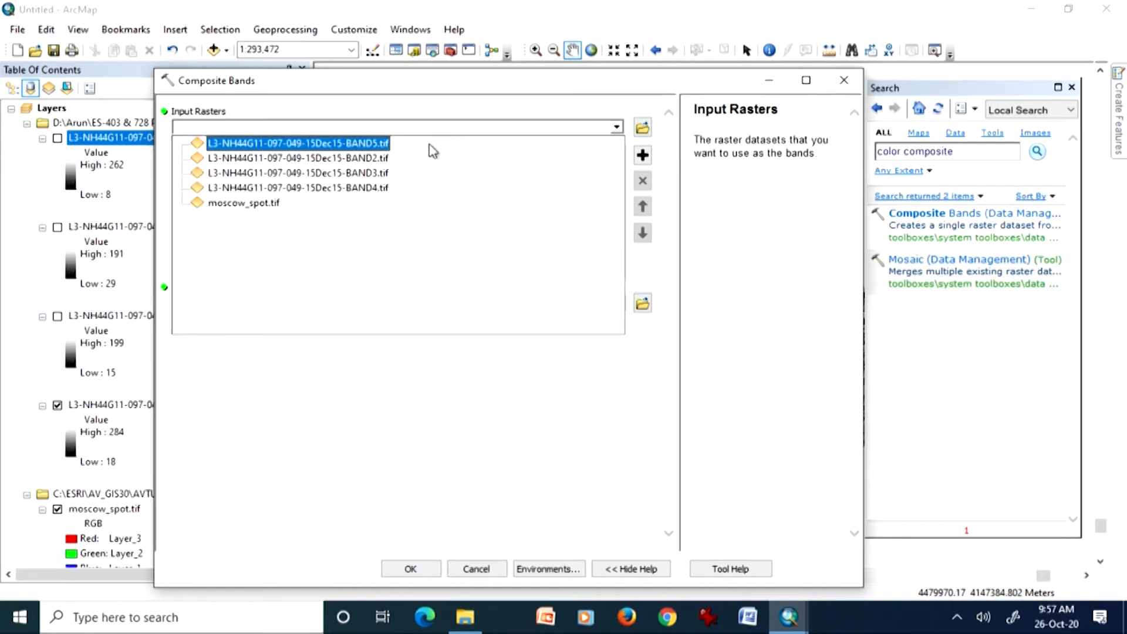
{"action": "left_click", "coordinate": [384, 145]}
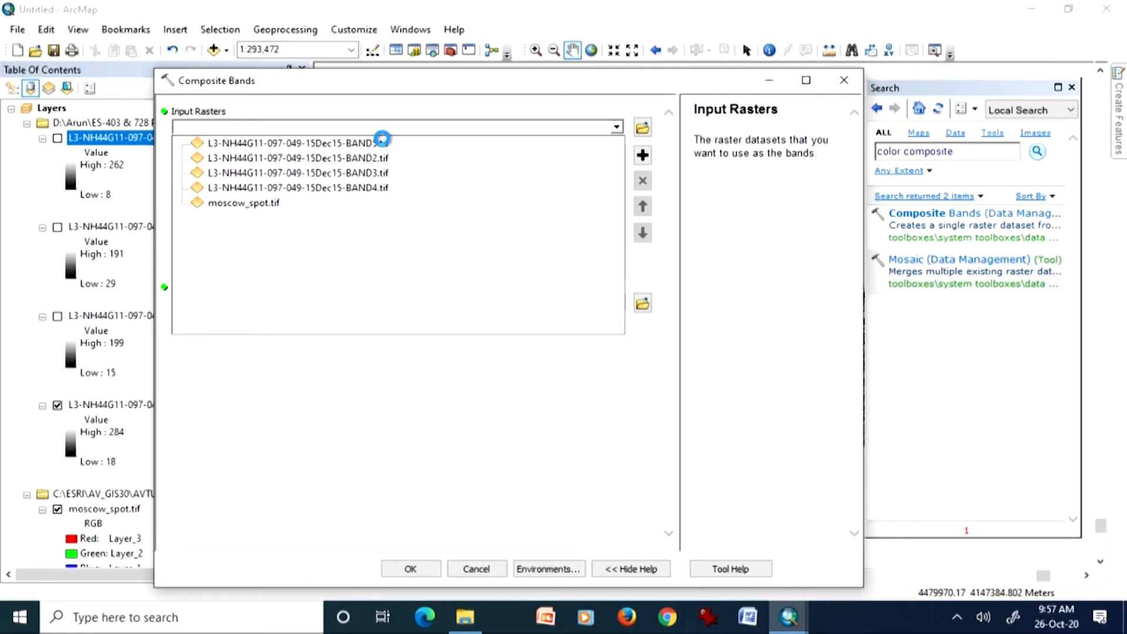
{"action": "left_click", "coordinate": [616, 128]}
{"action": "left_click", "coordinate": [386, 158]}
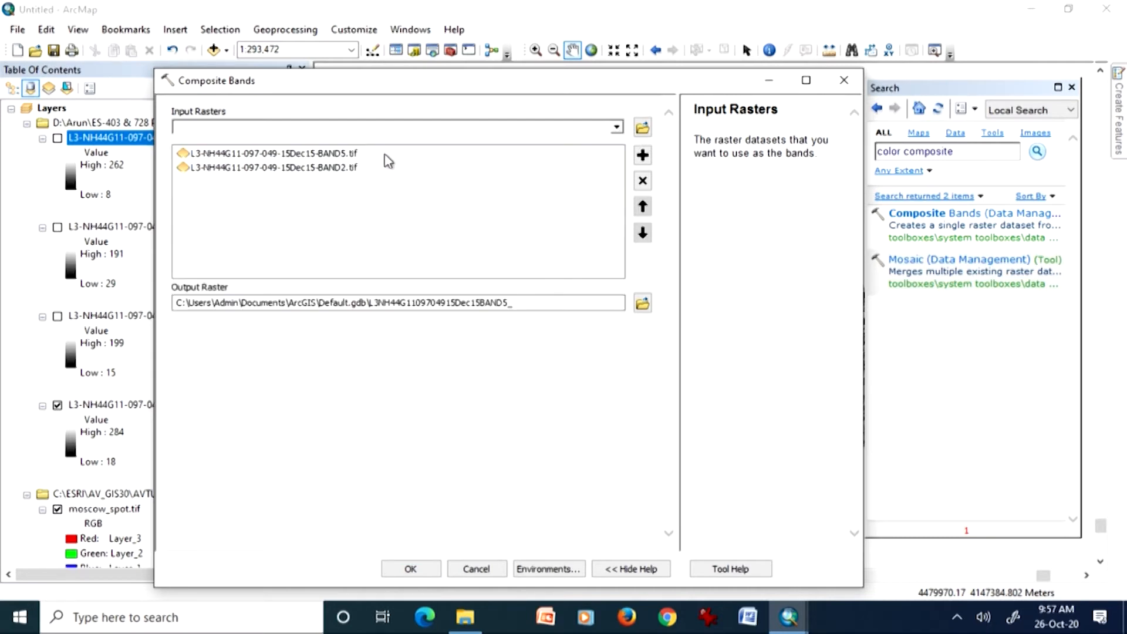
{"action": "left_click", "coordinate": [616, 127]}
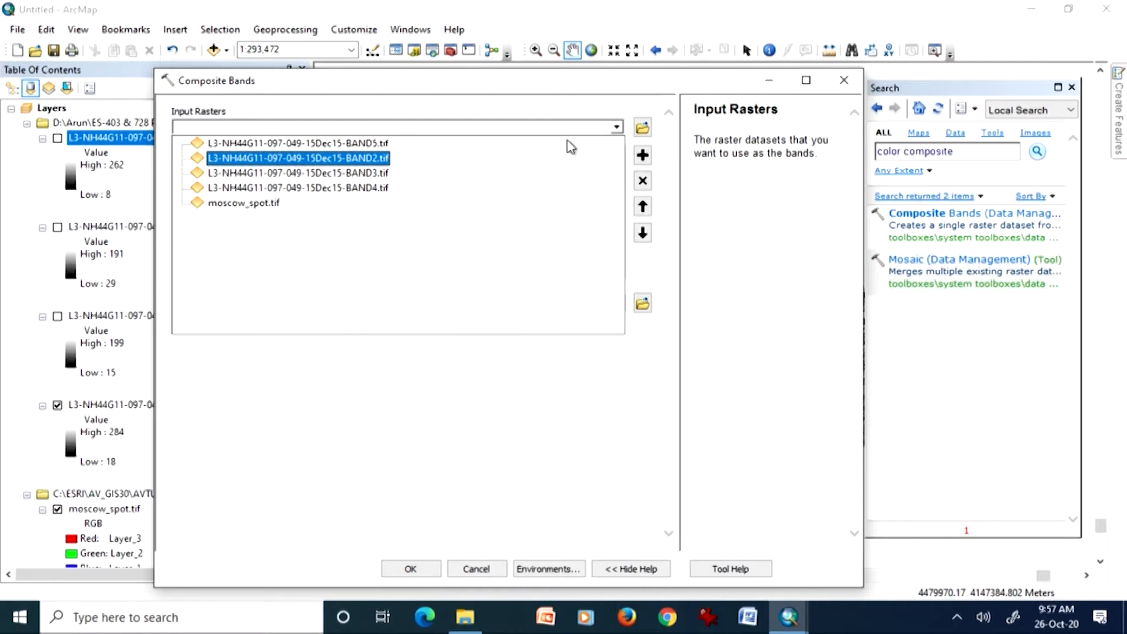
{"action": "left_click", "coordinate": [398, 172]}
{"action": "left_click", "coordinate": [617, 129]}
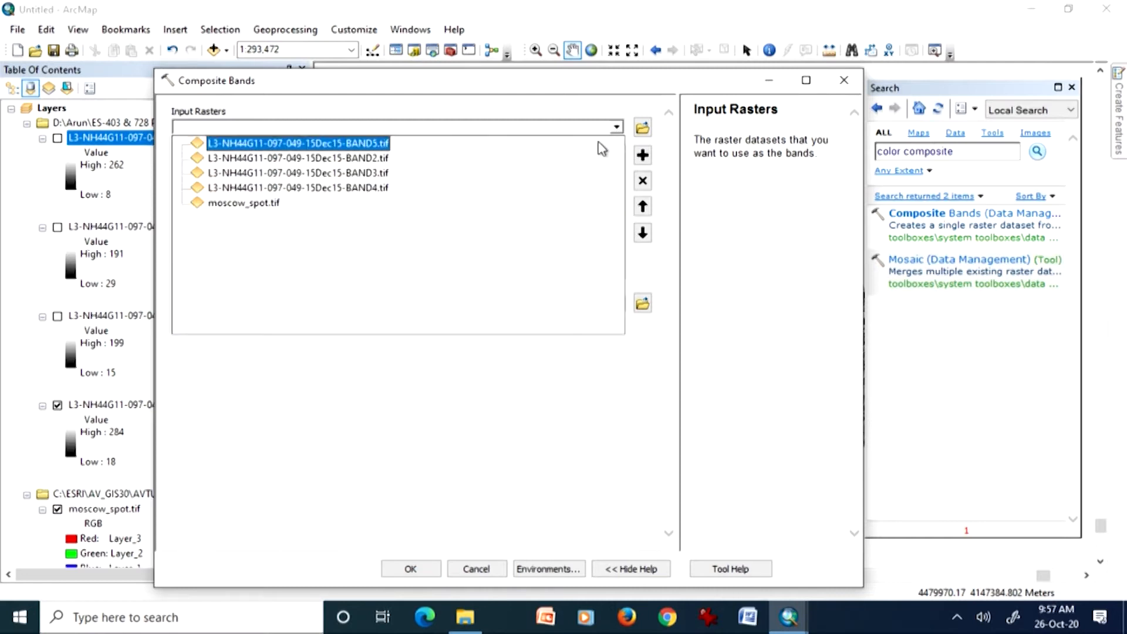
{"action": "left_click", "coordinate": [430, 193]}
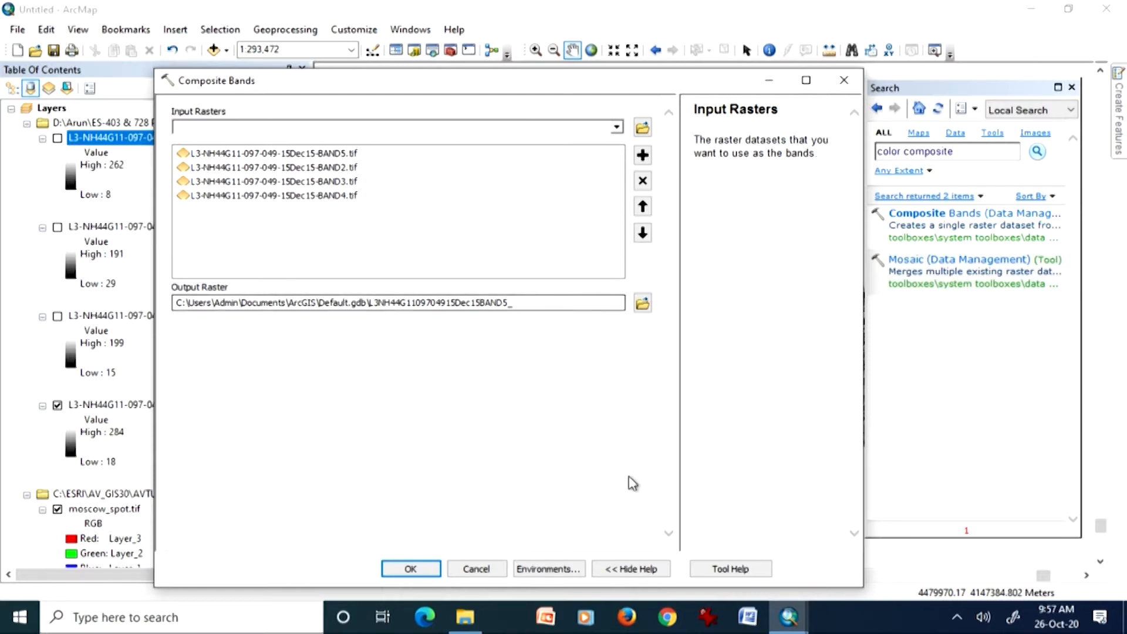
{"action": "left_click", "coordinate": [397, 568]}
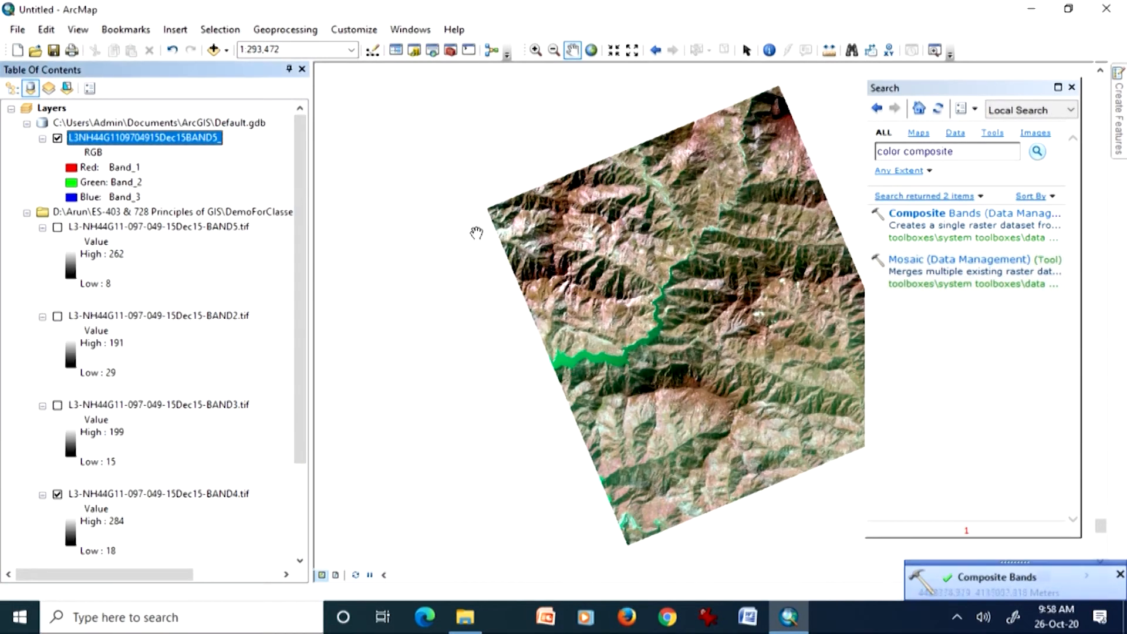
{"action": "left_click", "coordinate": [1072, 87]}
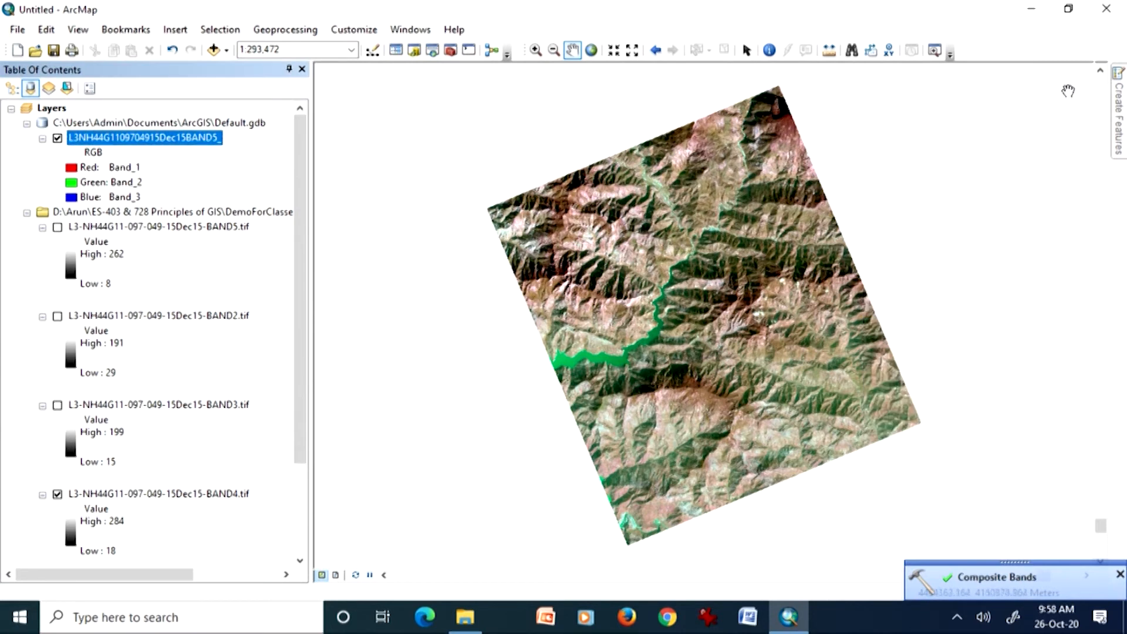
- Assign Band_4 to red, Band_3 to green and Band_2 to blue in the new composite layer's symbology and apply it
{"action": "double_click", "coordinate": [158, 136]}
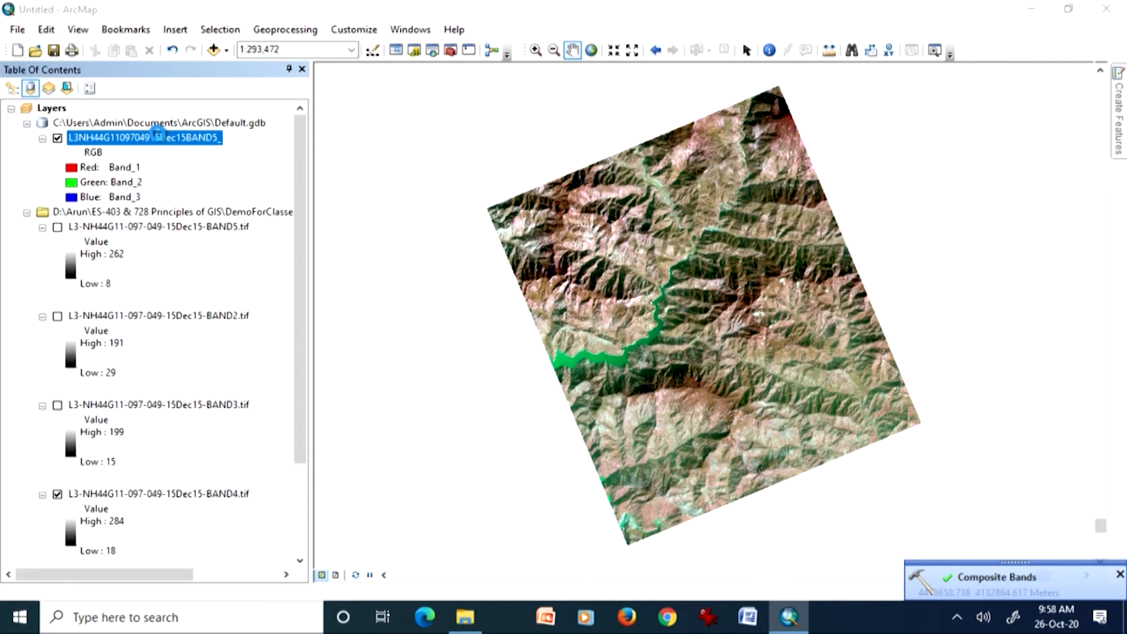
{"action": "left_click_drag", "start_coordinate": [593, 108], "coordinate": [279, 127]}
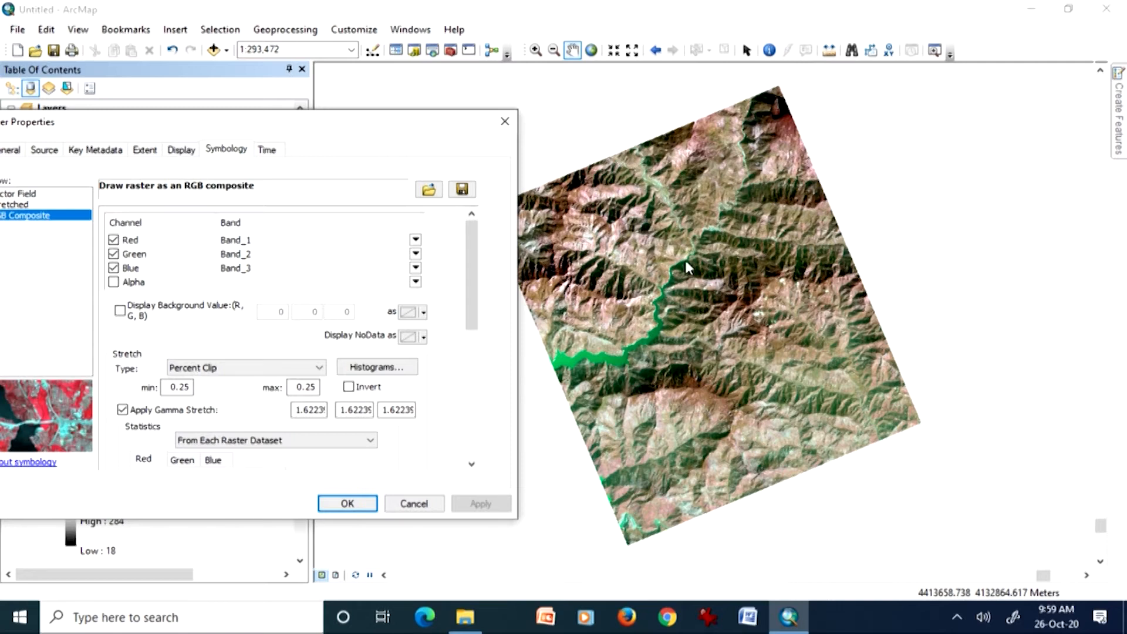
{"action": "left_click", "coordinate": [416, 241]}
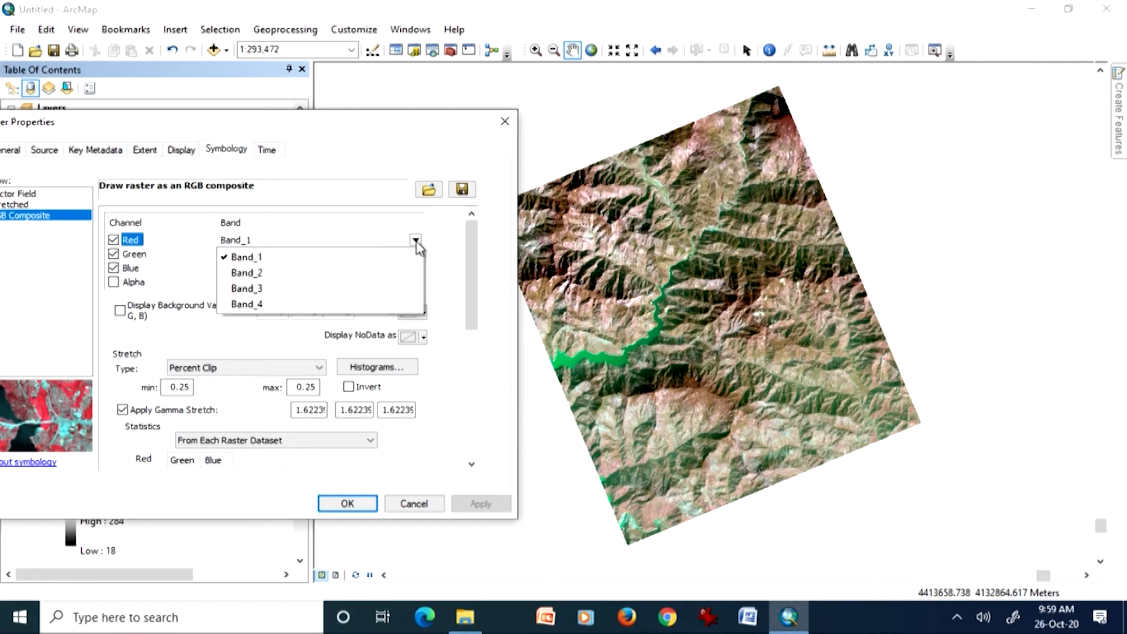
{"action": "left_click", "coordinate": [359, 304]}
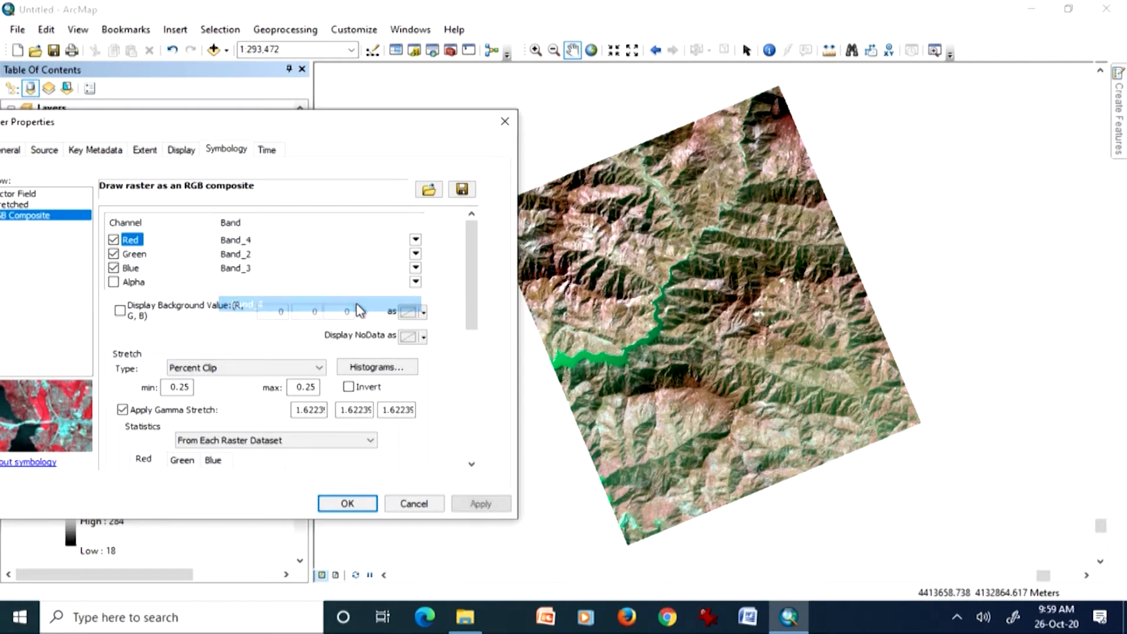
{"action": "left_click", "coordinate": [416, 268]}
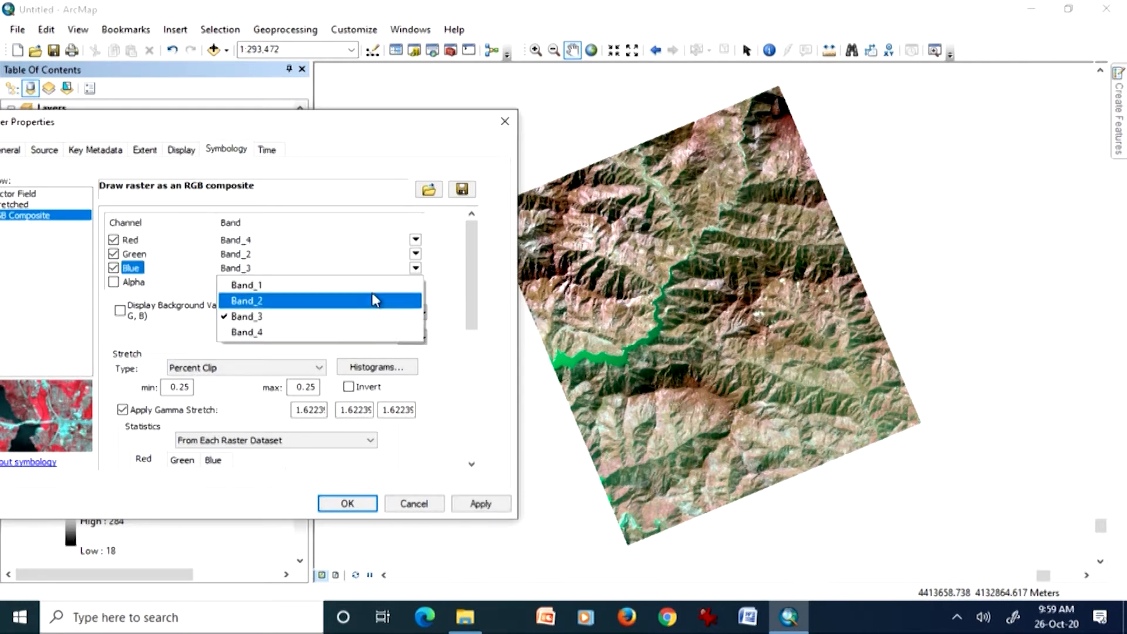
{"action": "left_click", "coordinate": [375, 301]}
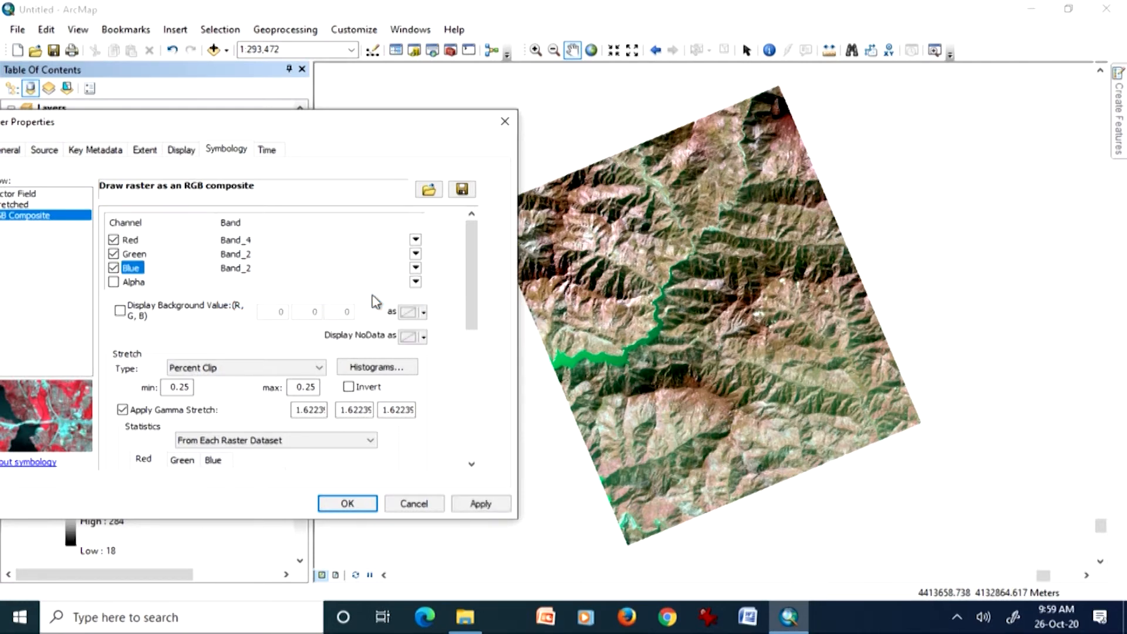
{"action": "left_click", "coordinate": [416, 255]}
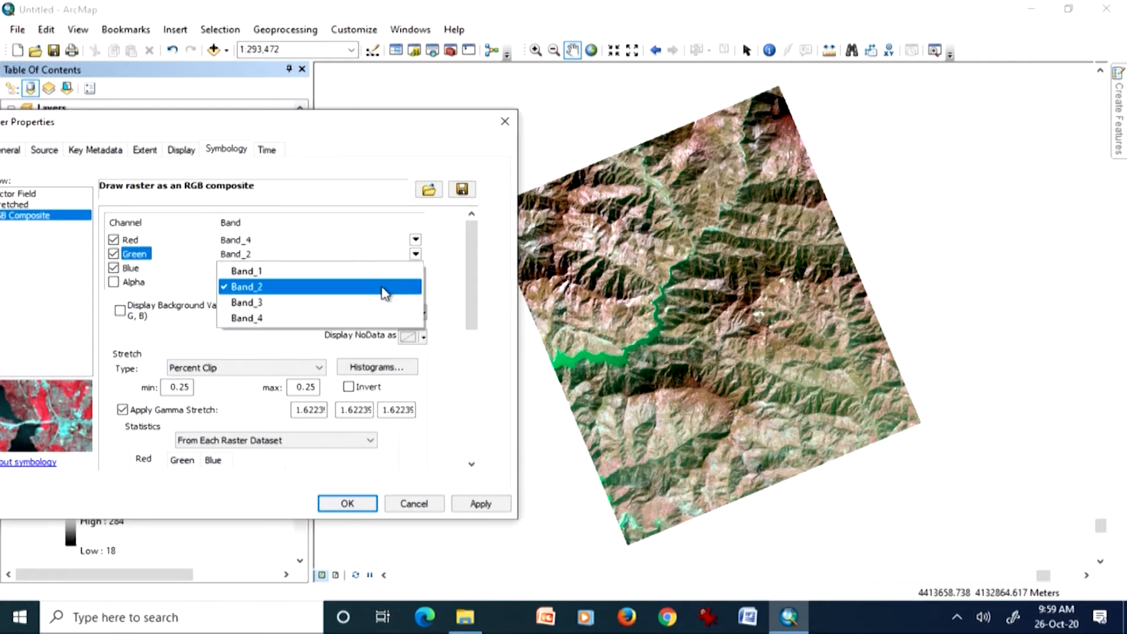
{"action": "left_click", "coordinate": [373, 303]}
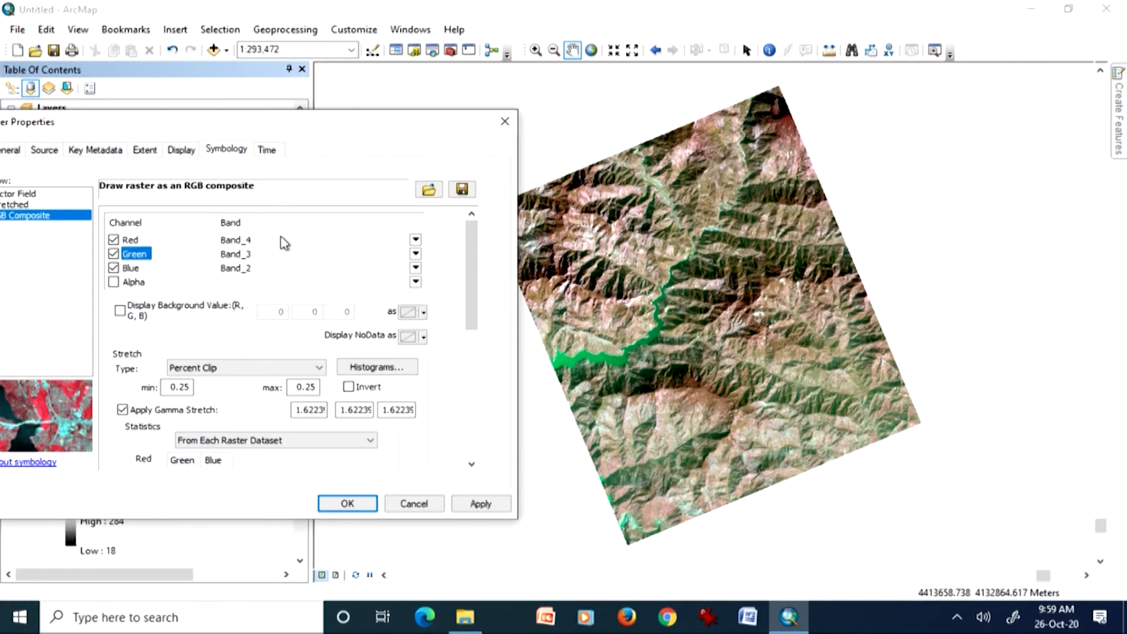
{"action": "left_click", "coordinate": [468, 510]}
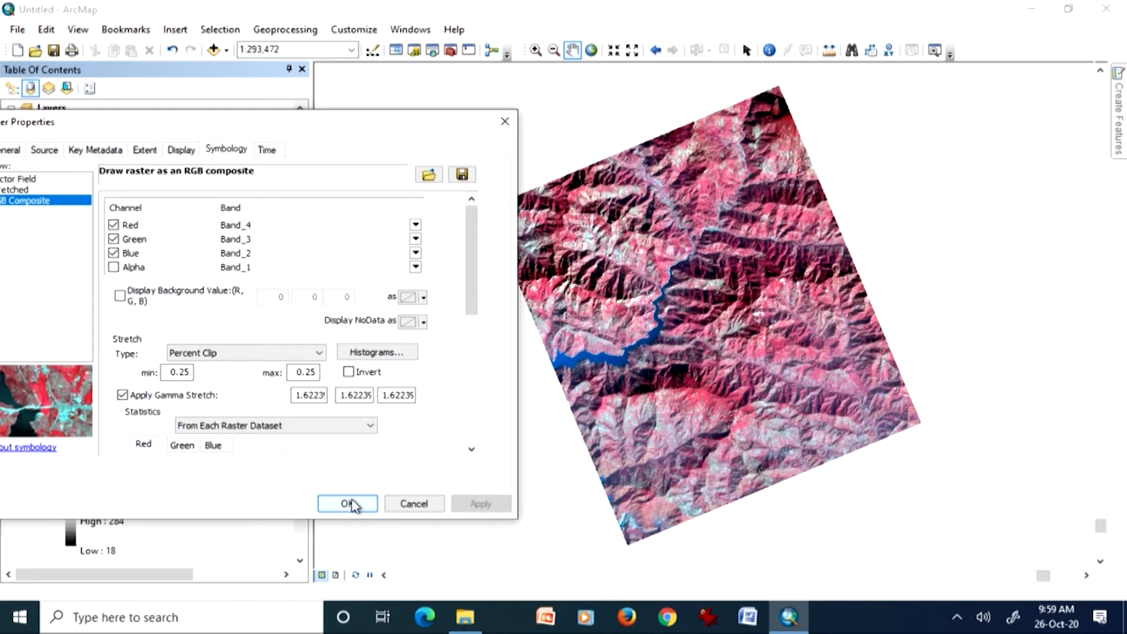
- Try drawing the composite with Band_1 in the alpha channel, and switch the alpha channel off again
{"action": "left_click", "coordinate": [113, 268]}
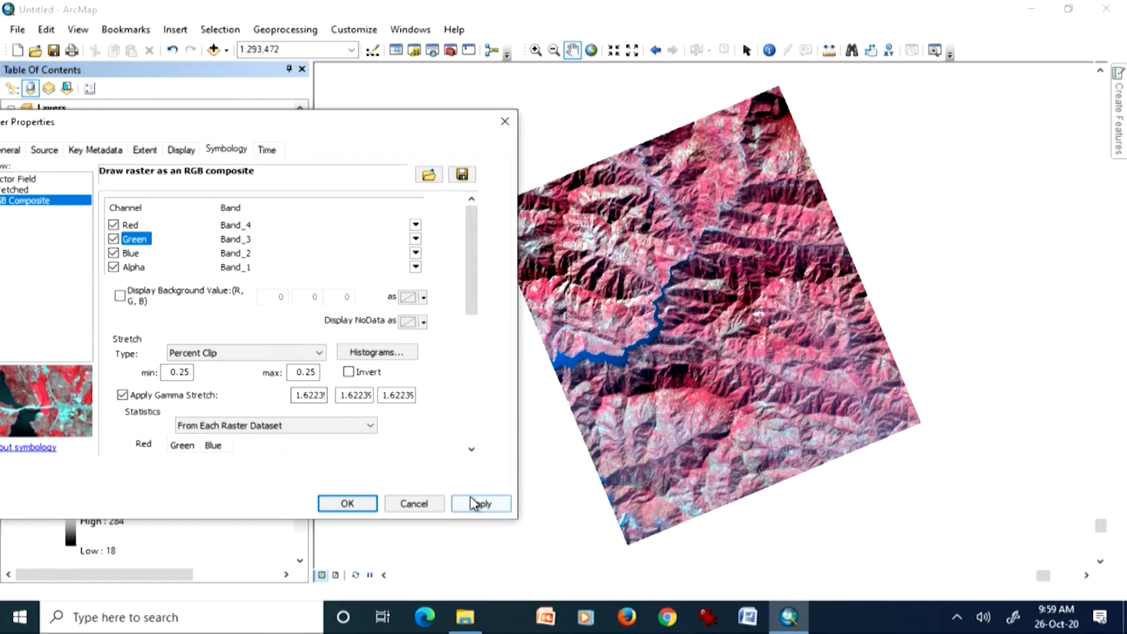
{"action": "left_click", "coordinate": [476, 504]}
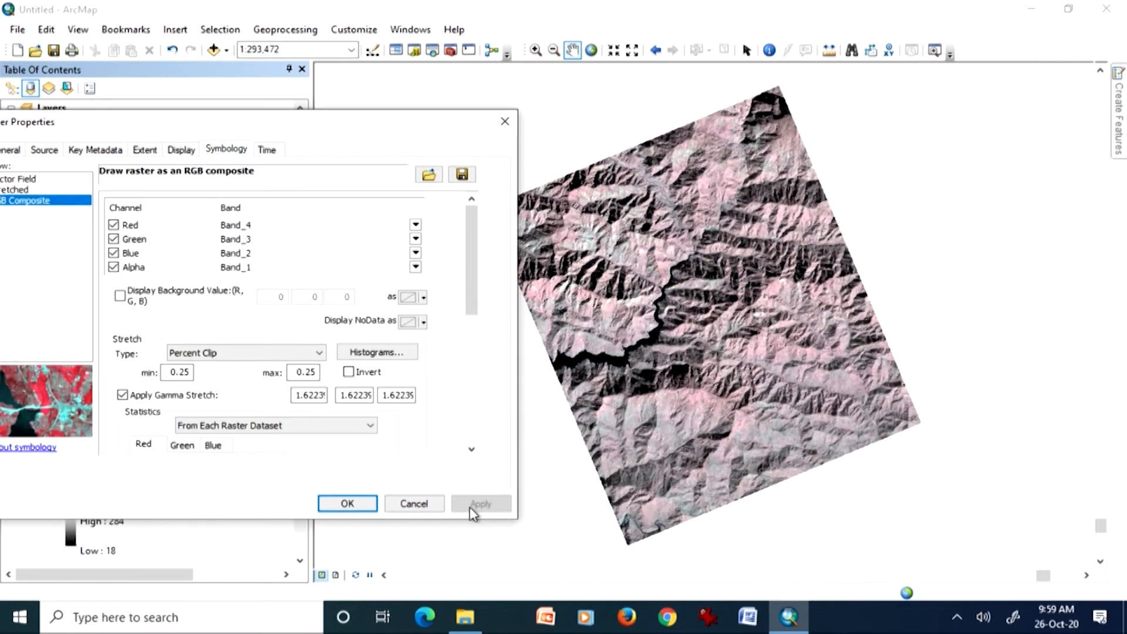
{"action": "left_click", "coordinate": [114, 268]}
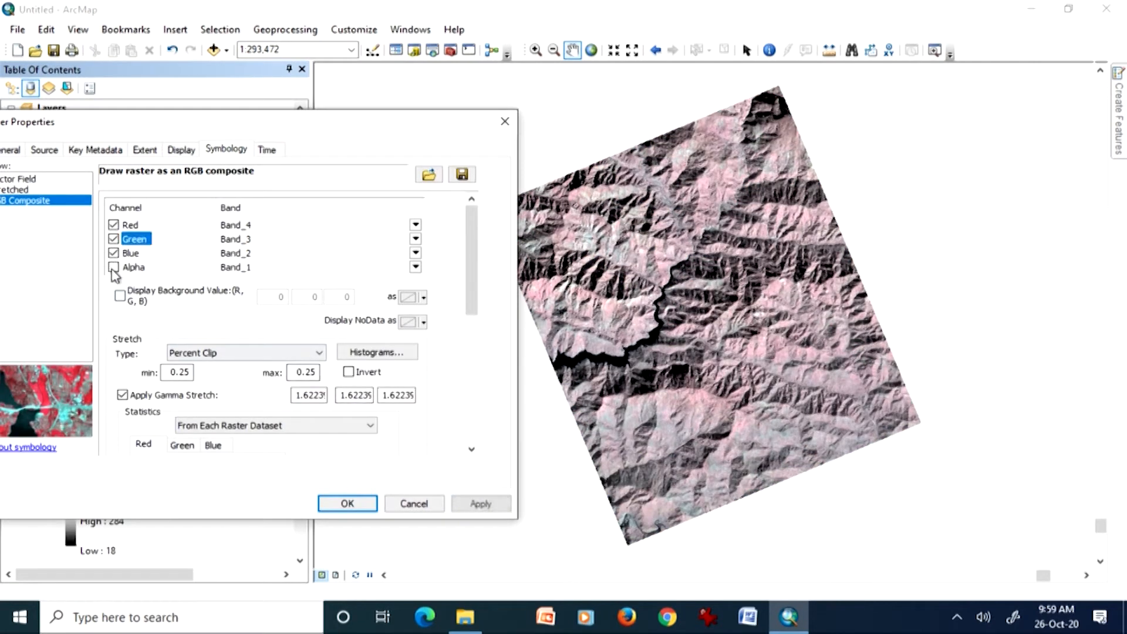
{"action": "left_click", "coordinate": [480, 504]}
- Accept the composite's layer properties and turn off the display of the LISS-III BAND4.tif layer
{"action": "left_click", "coordinate": [346, 502]}
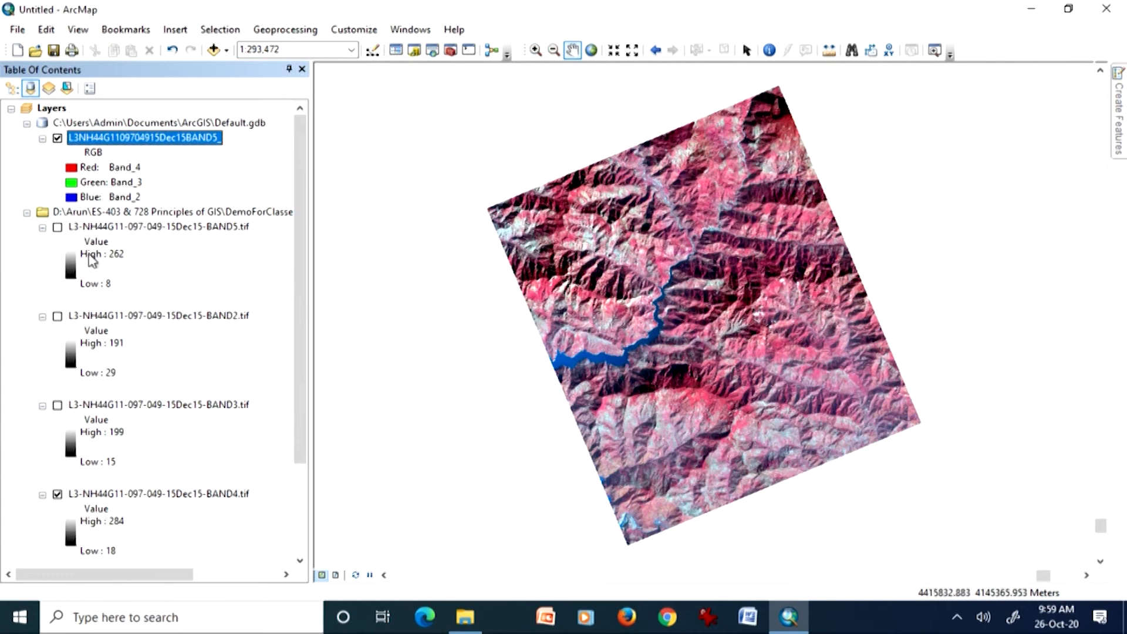
{"action": "left_click", "coordinate": [57, 494]}
{"action": "scroll", "coordinate": [129, 453], "scroll_direction": "down", "scroll_amount": 1}
{"action": "scroll", "coordinate": [129, 453], "scroll_direction": "down", "scroll_amount": 2}
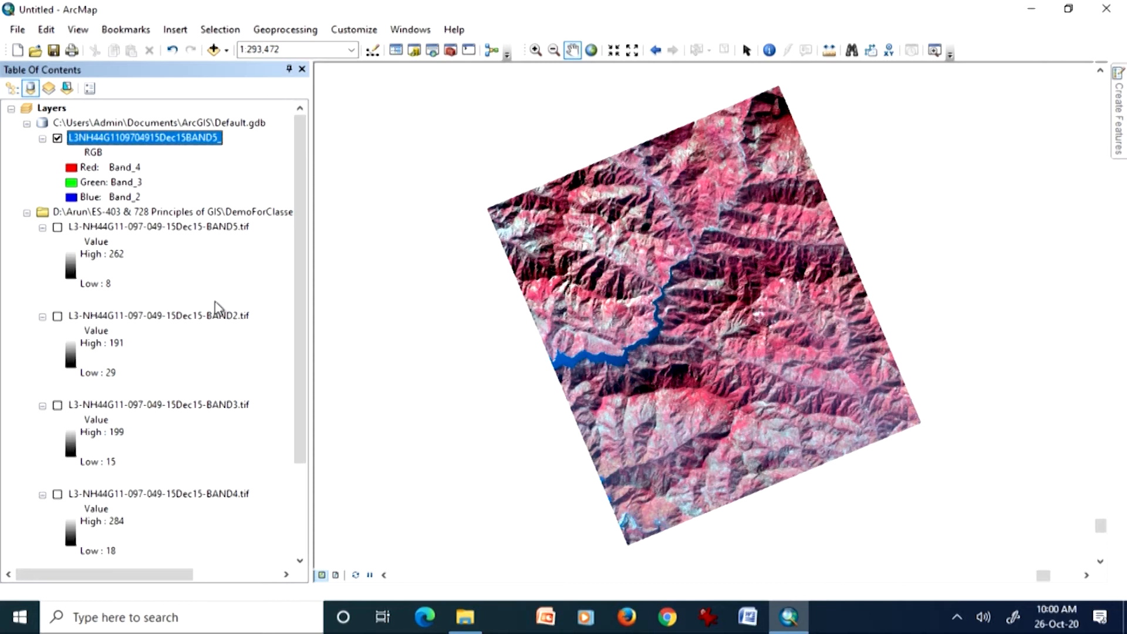
- Set the composite layer's stretch type to None, apply it, and close the layer properties
{"action": "double_click", "coordinate": [186, 137]}
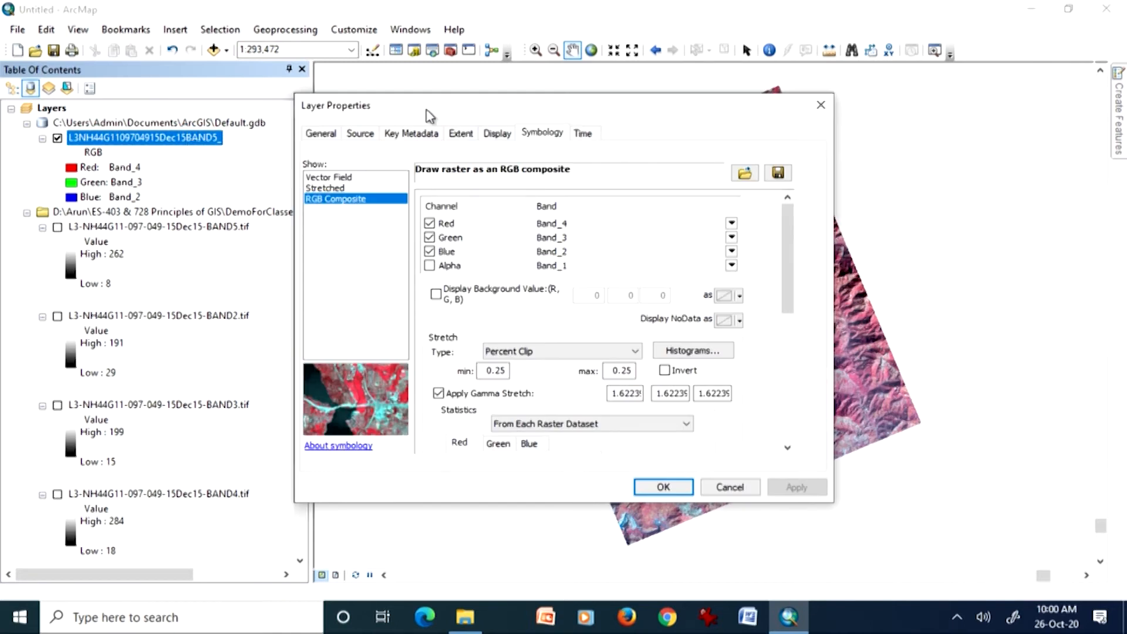
{"action": "left_click_drag", "start_coordinate": [428, 113], "coordinate": [190, 122]}
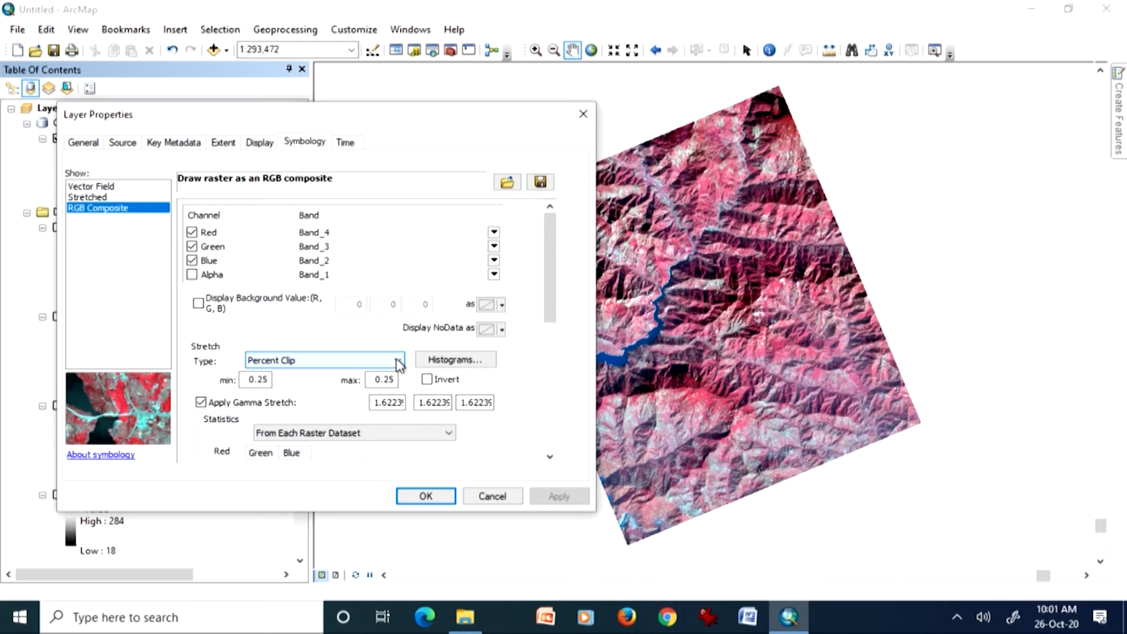
{"action": "left_click", "coordinate": [399, 362]}
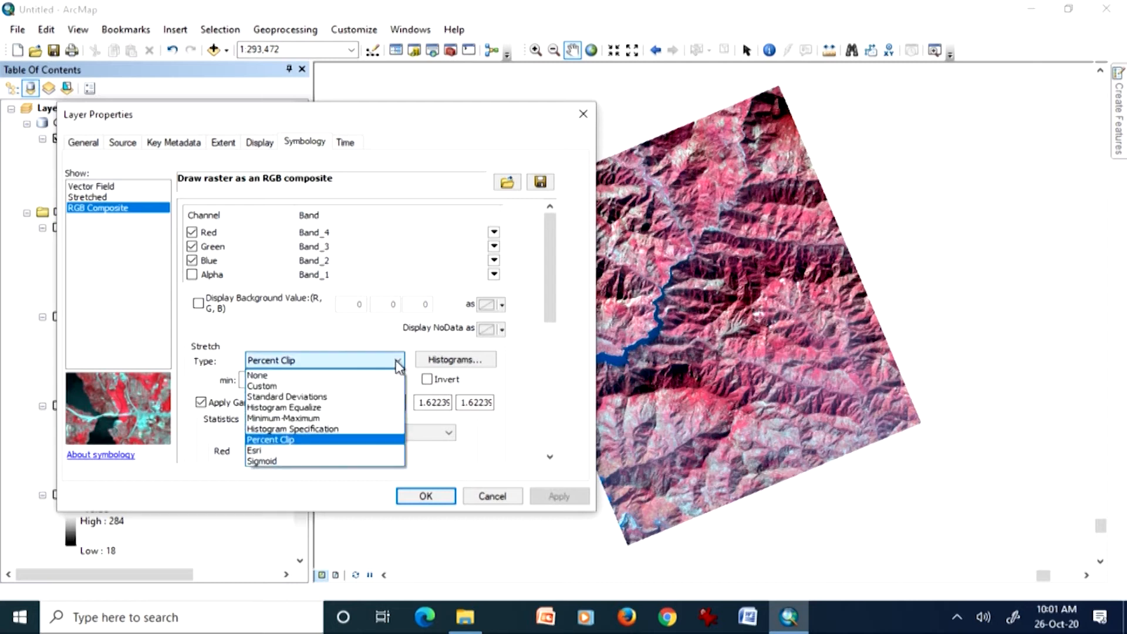
{"action": "left_click", "coordinate": [361, 376]}
{"action": "left_click", "coordinate": [559, 496]}
{"action": "left_click_drag", "start_coordinate": [364, 117], "coordinate": [268, 109]}
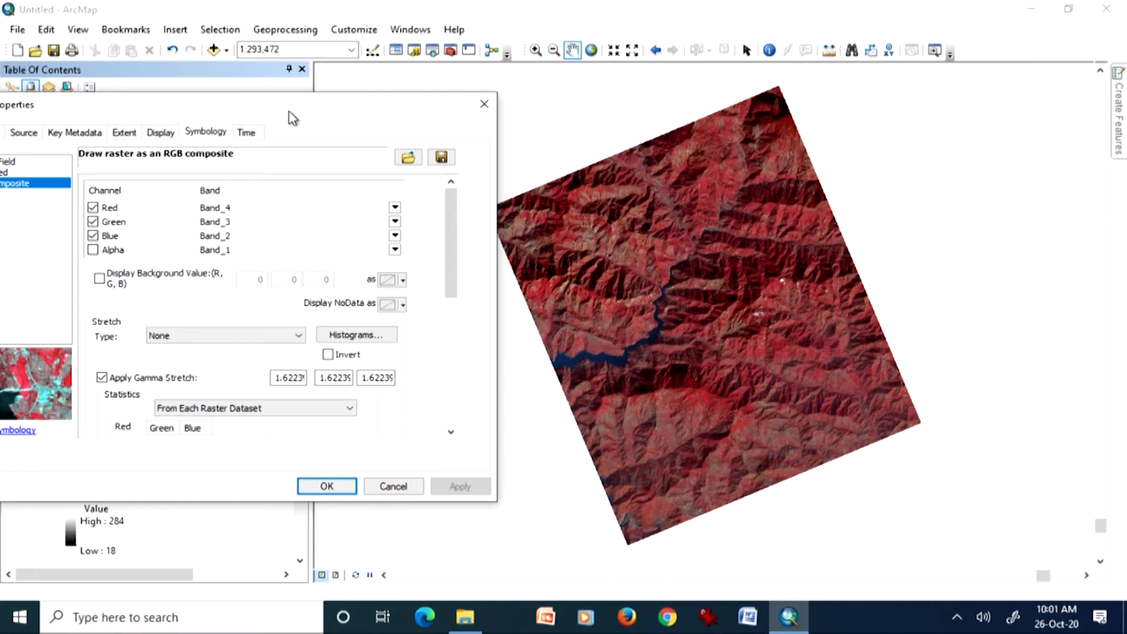
{"action": "left_click", "coordinate": [485, 104]}
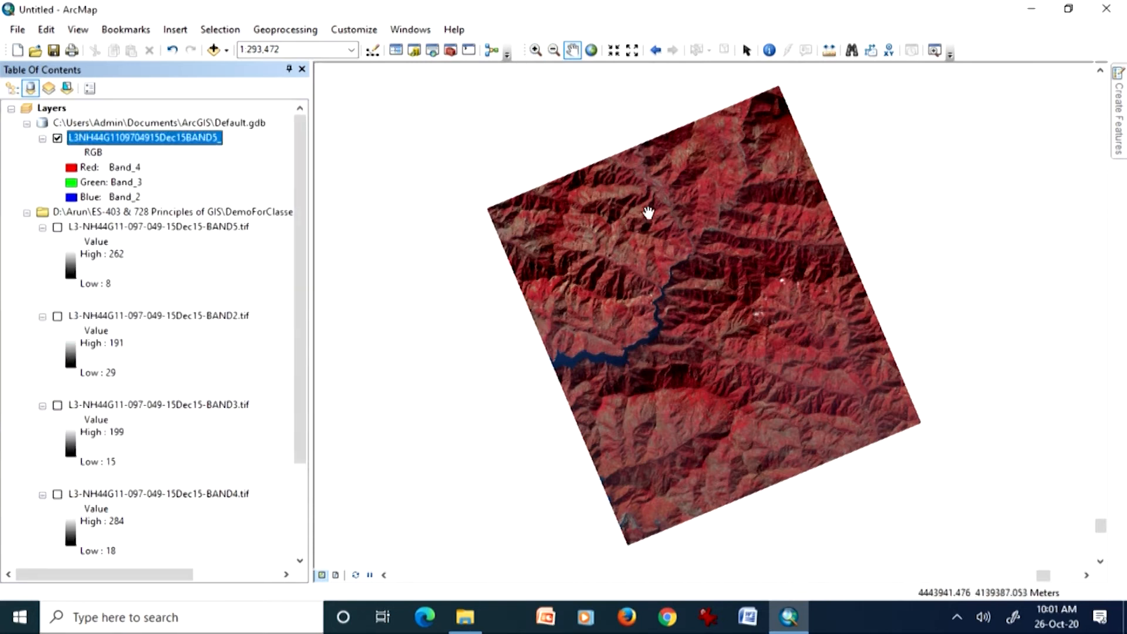
- Open the composite layer's stretch histograms and move the red stretch line's upper breakpoint inward to the high-value end of the red histogram's tail
{"action": "left_click_drag", "start_coordinate": [674, 264], "coordinate": [822, 259]}
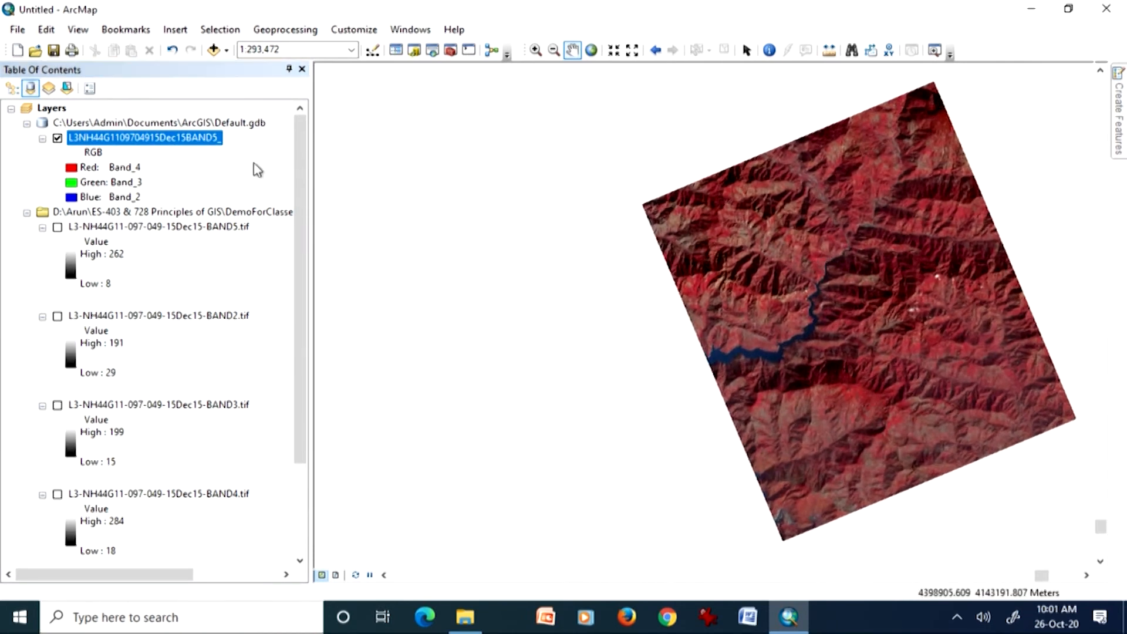
{"action": "double_click", "coordinate": [200, 139]}
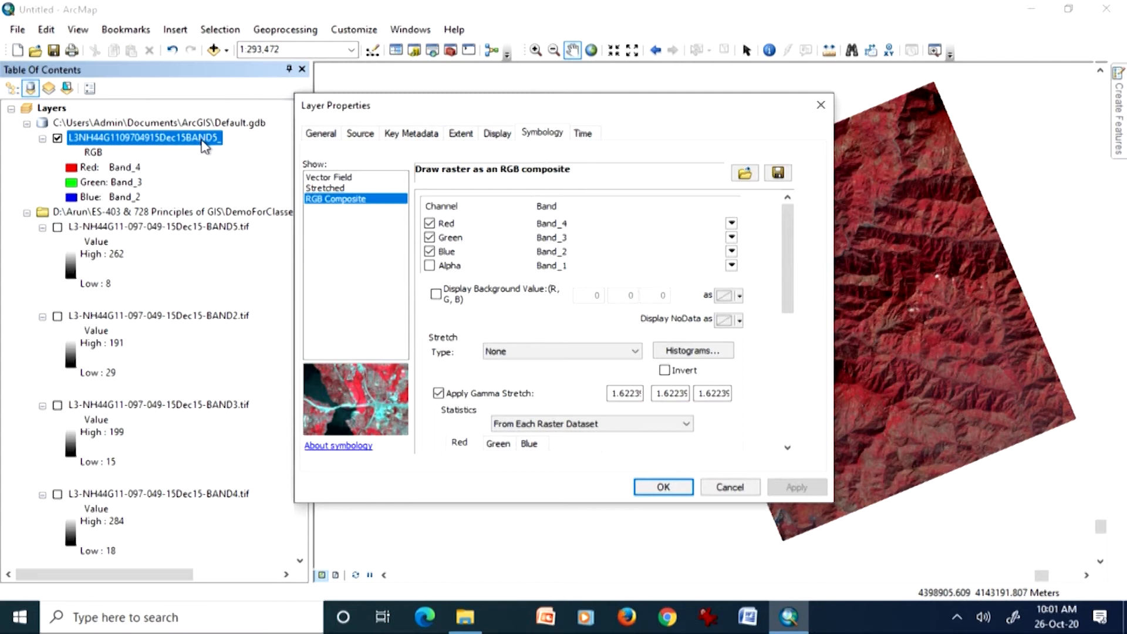
{"action": "left_click_drag", "start_coordinate": [462, 101], "coordinate": [268, 150]}
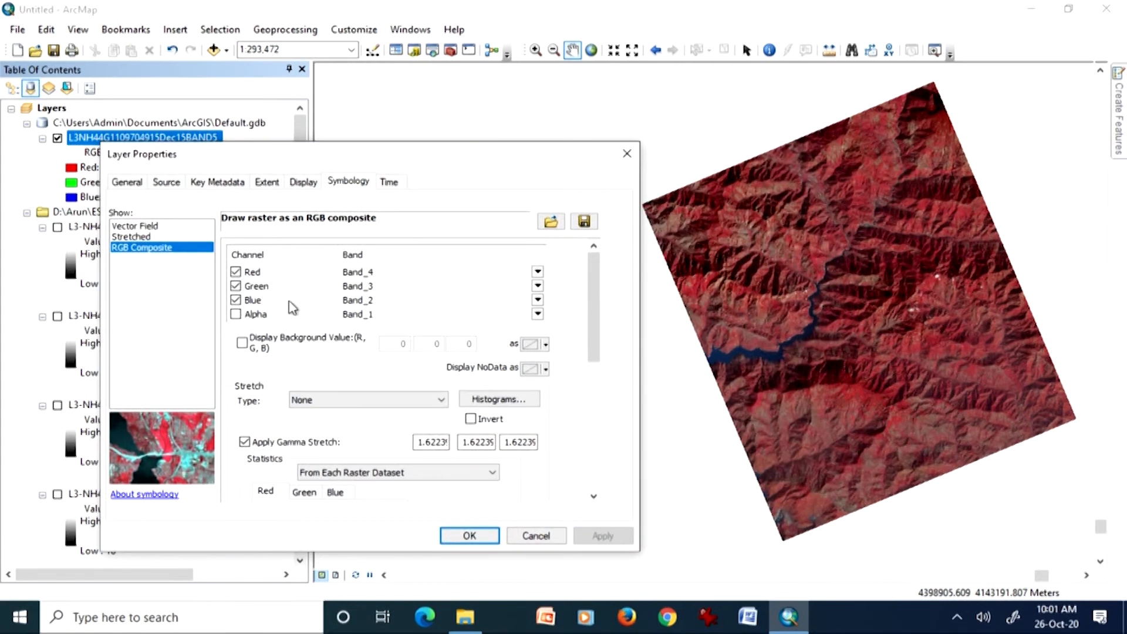
{"action": "left_click", "coordinate": [309, 405]}
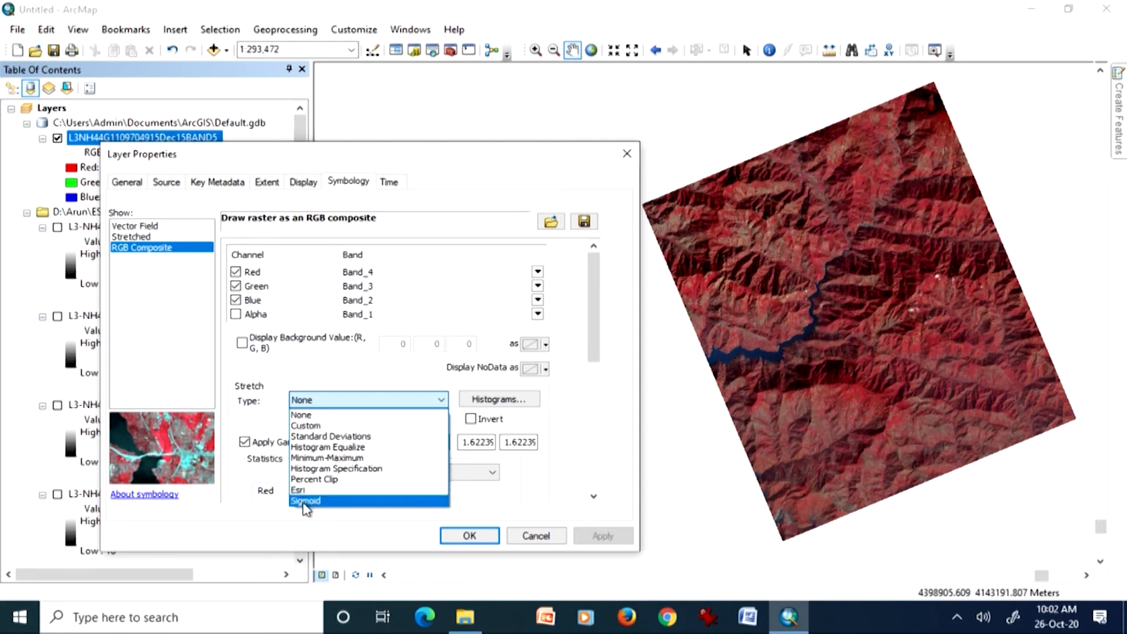
{"action": "left_click", "coordinate": [341, 401]}
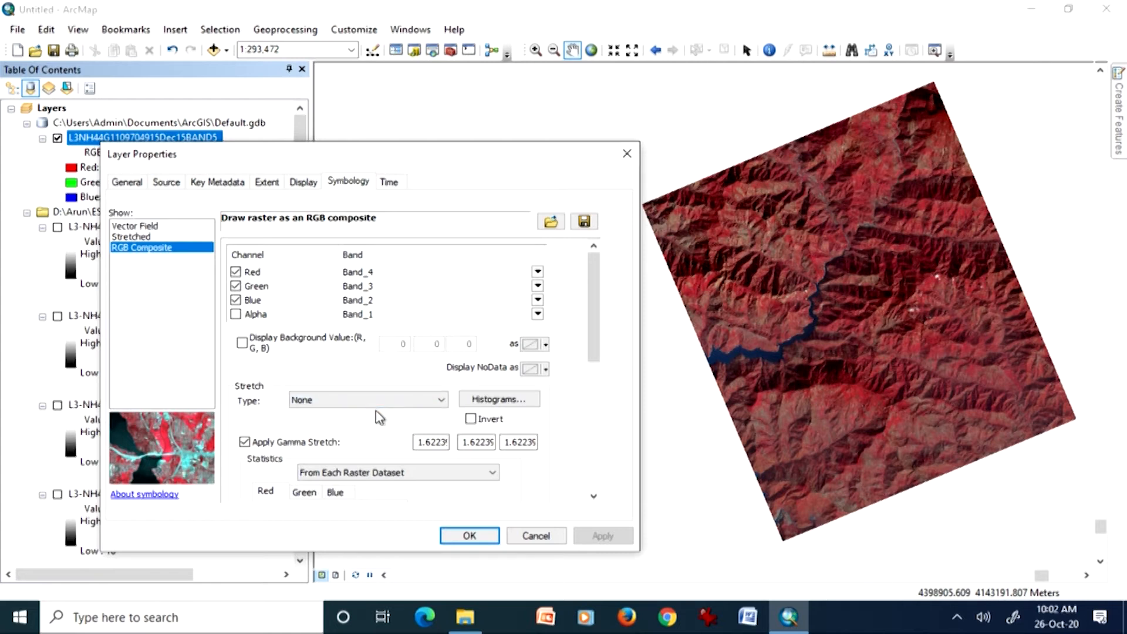
{"action": "left_click", "coordinate": [499, 400]}
{"action": "left_click_drag", "start_coordinate": [457, 188], "coordinate": [369, 174]}
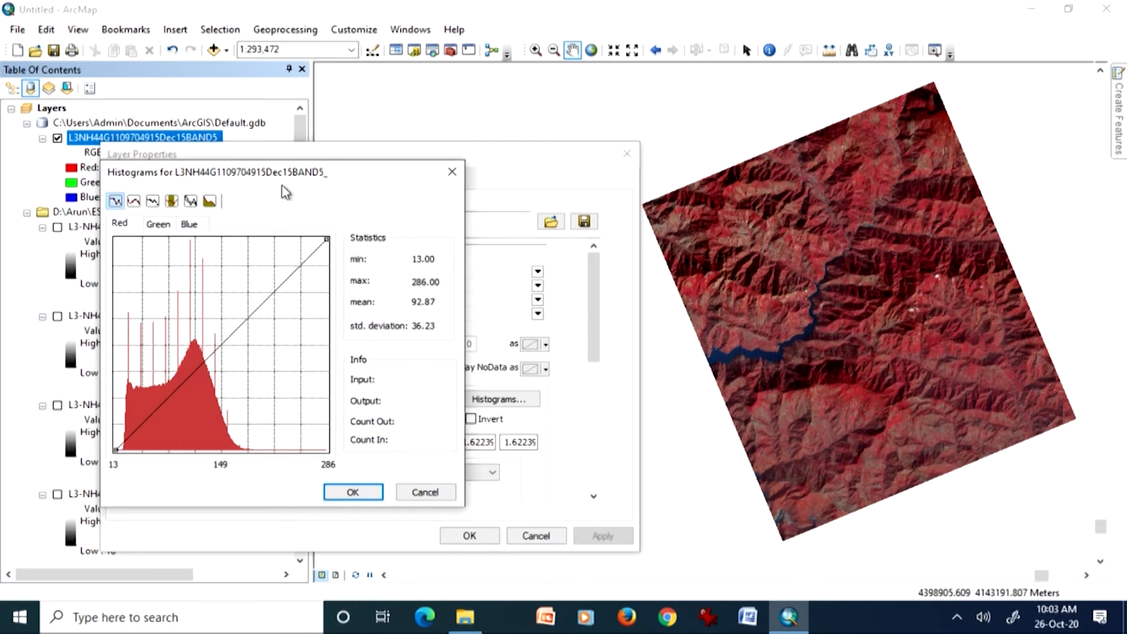
{"action": "left_click_drag", "start_coordinate": [285, 176], "coordinate": [332, 174]}
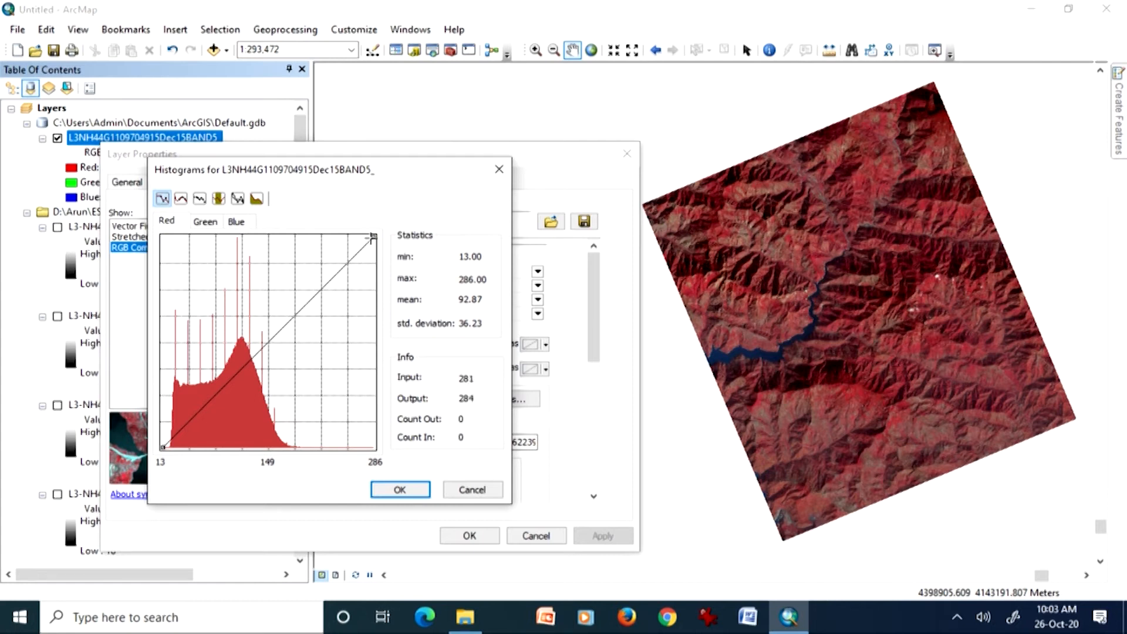
{"action": "left_click_drag", "start_coordinate": [374, 237], "coordinate": [284, 236]}
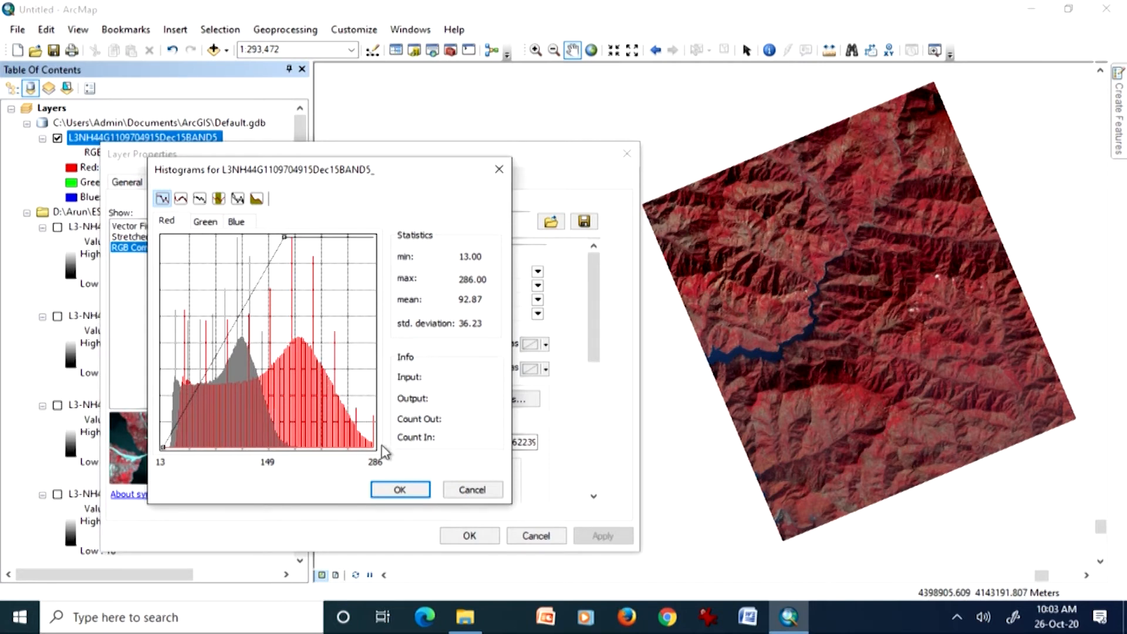
- Move the upper breakpoints of the green and blue stretch lines inward, blue to about 75, and apply the custom stretch
{"action": "left_click", "coordinate": [206, 222]}
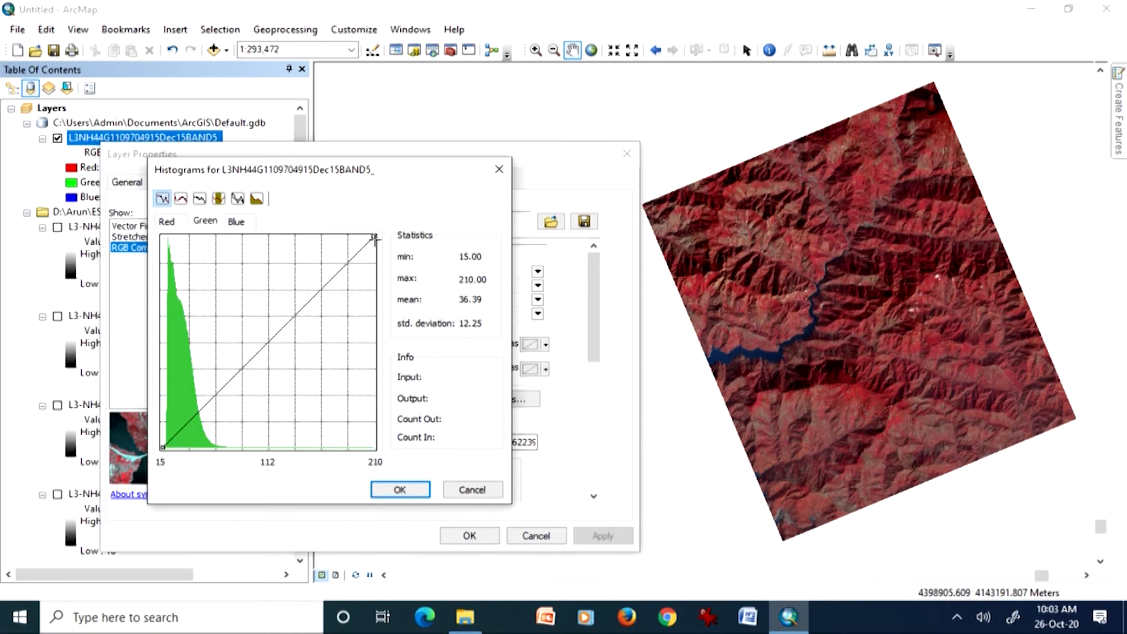
{"action": "left_click_drag", "start_coordinate": [374, 236], "coordinate": [229, 236]}
{"action": "left_click", "coordinate": [249, 222]}
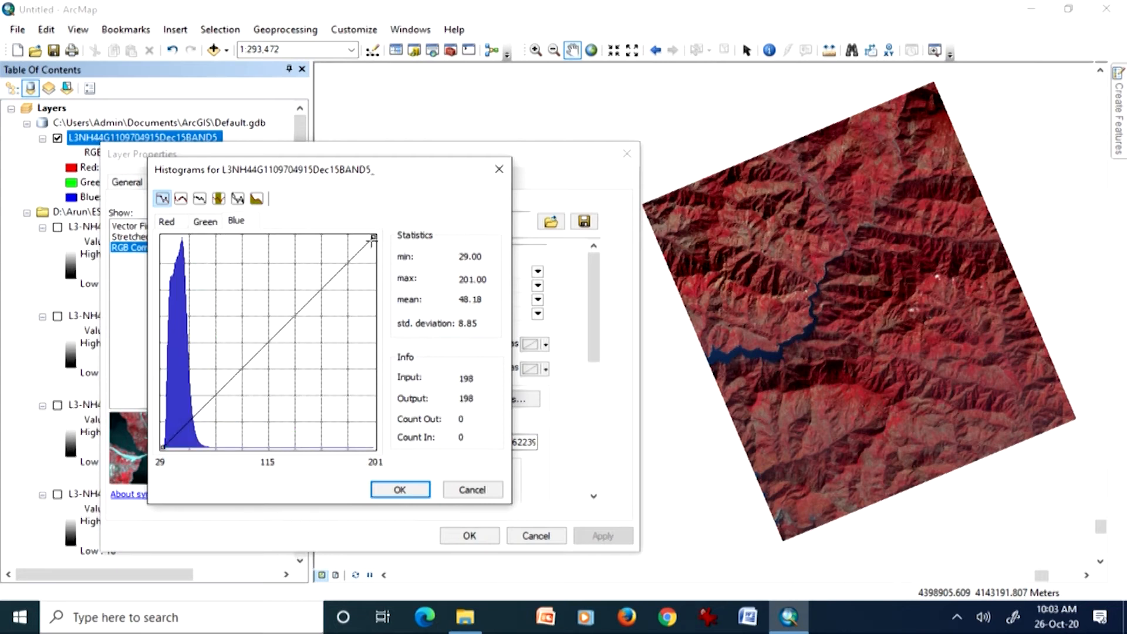
{"action": "left_click_drag", "start_coordinate": [373, 237], "coordinate": [221, 236]}
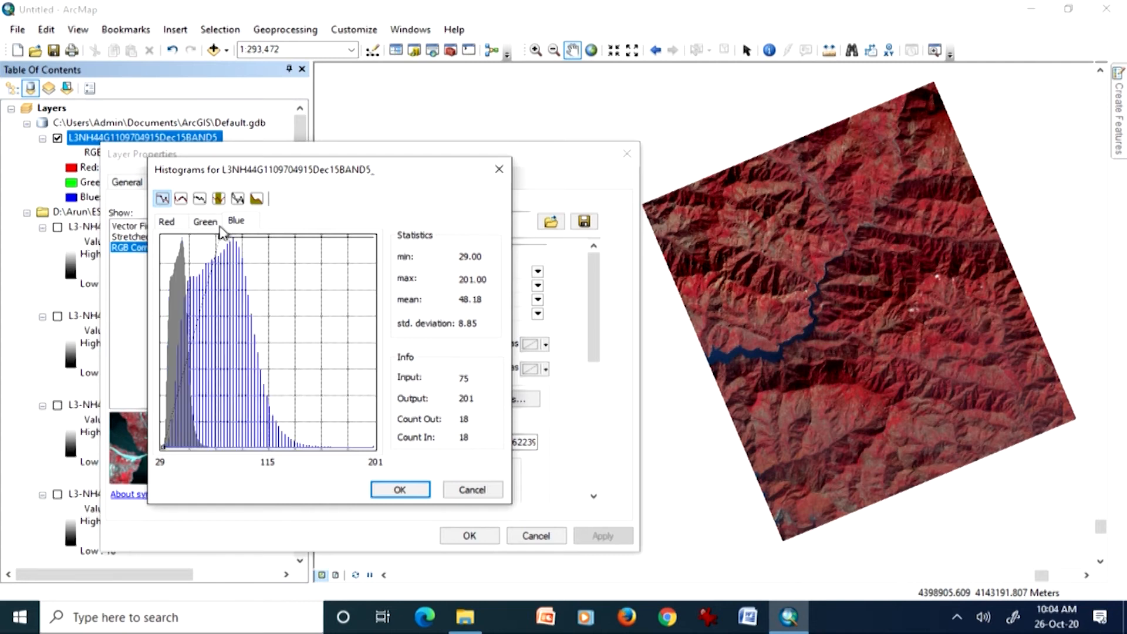
{"action": "left_click", "coordinate": [390, 491]}
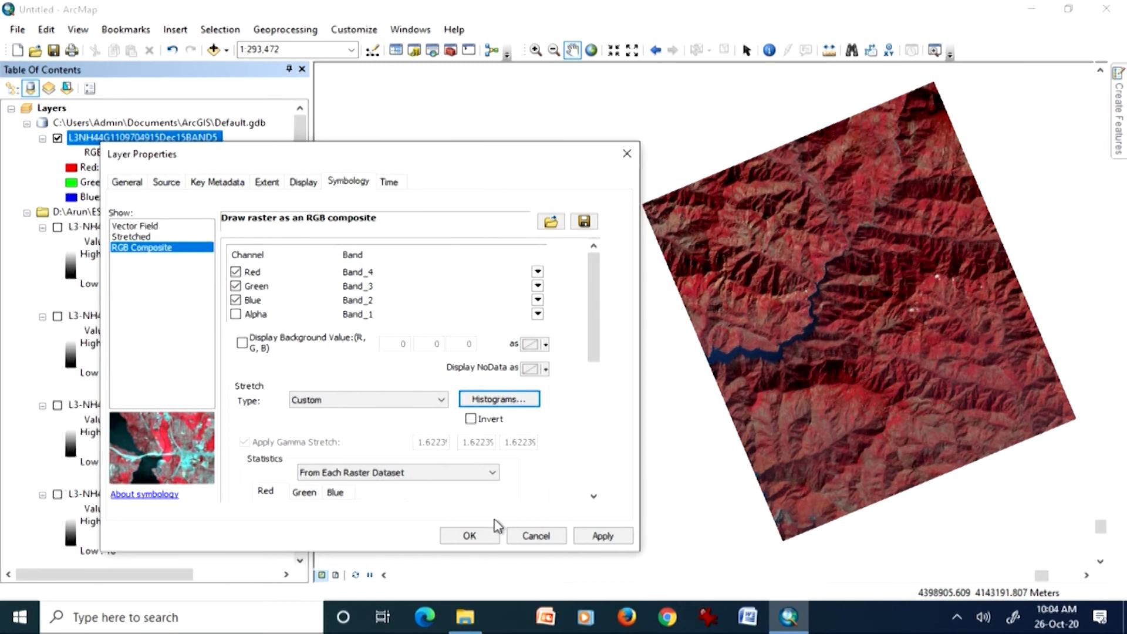
{"action": "left_click", "coordinate": [596, 543]}
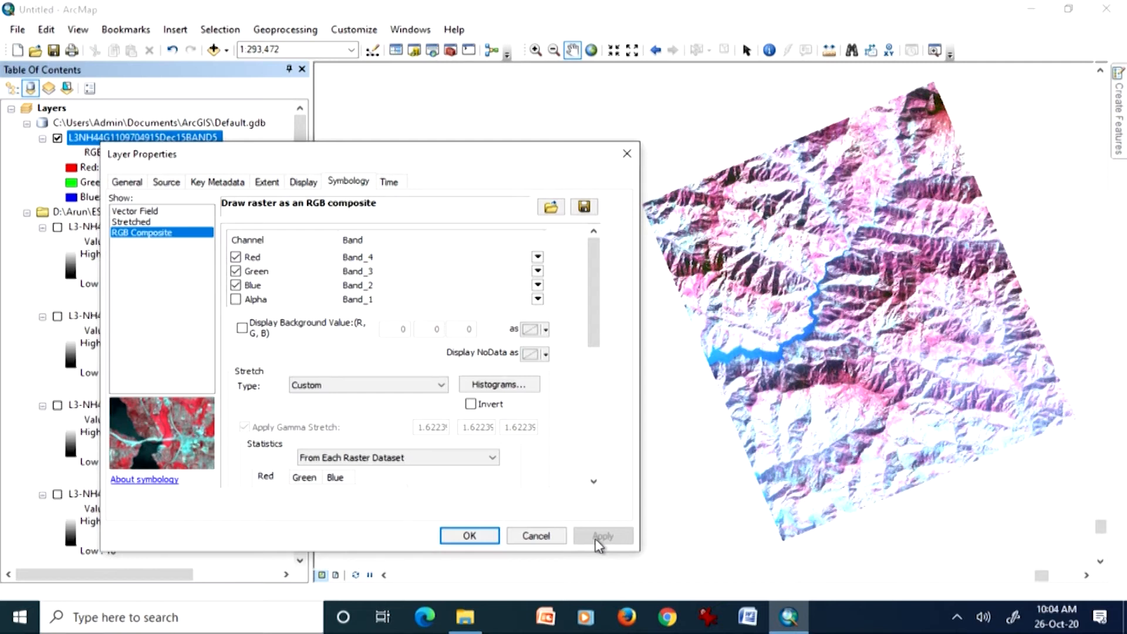
- Move the red stretch line's lower breakpoint inward to its histogram's low-value end, check the green and blue histograms, and apply the stretch
{"action": "left_click", "coordinate": [473, 387]}
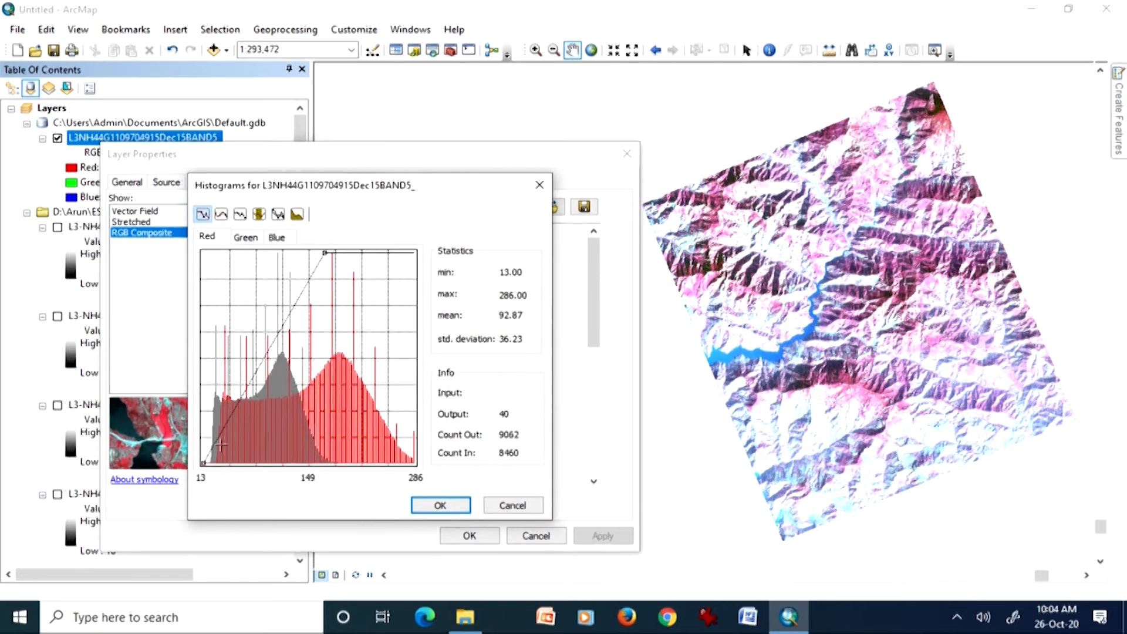
{"action": "left_click_drag", "start_coordinate": [204, 463], "coordinate": [211, 462]}
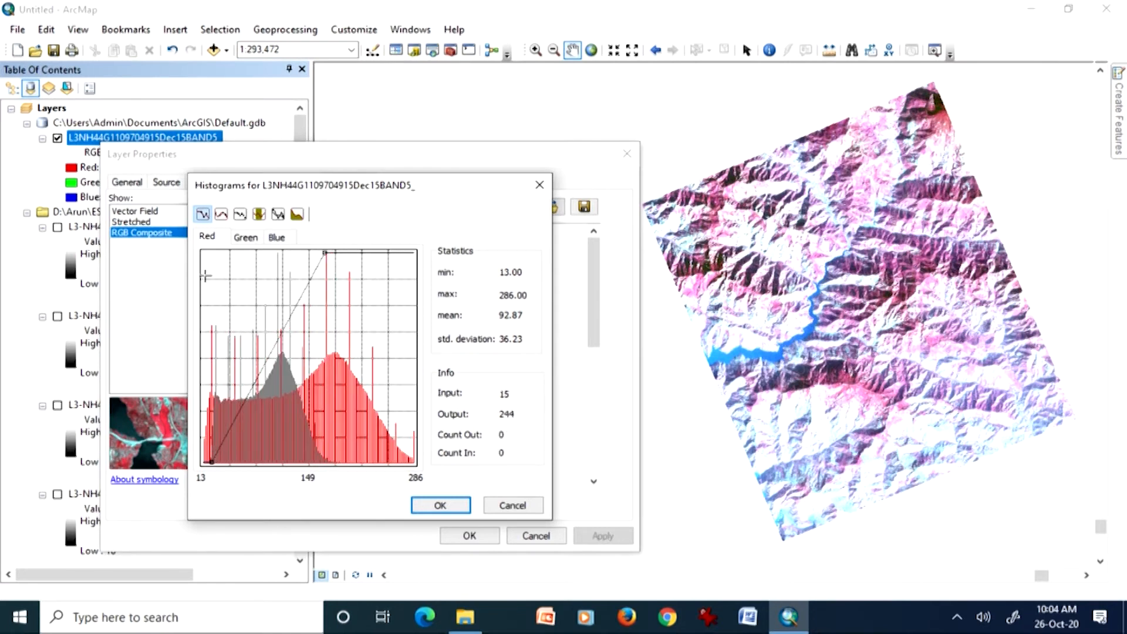
{"action": "left_click", "coordinate": [247, 239]}
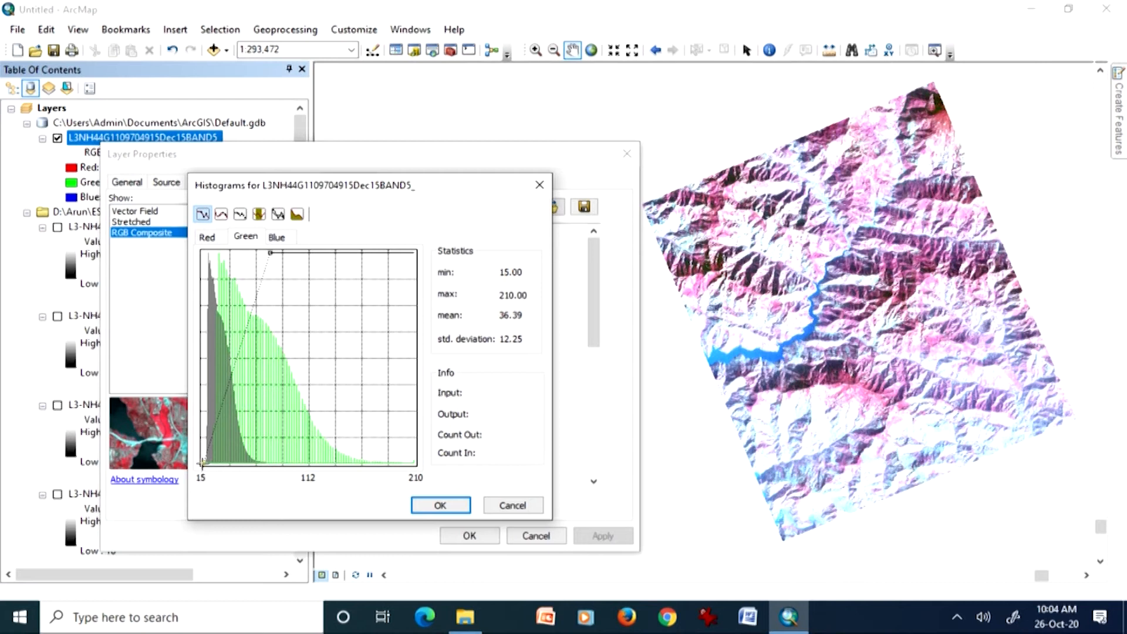
{"action": "left_click", "coordinate": [288, 239]}
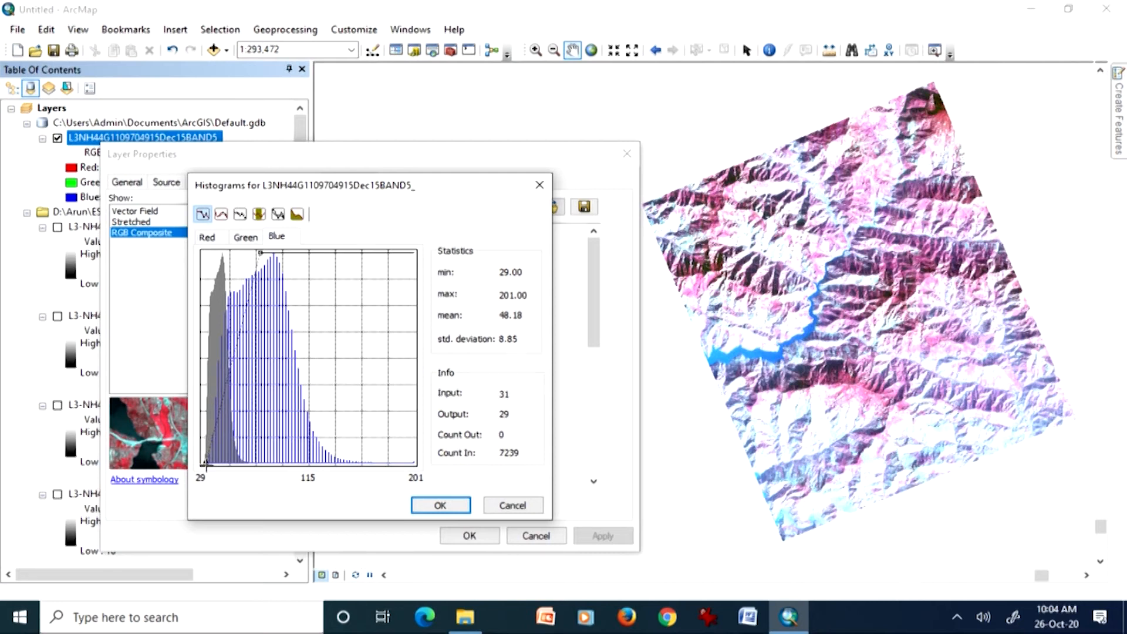
{"action": "left_click", "coordinate": [451, 507]}
{"action": "left_click", "coordinate": [593, 535]}
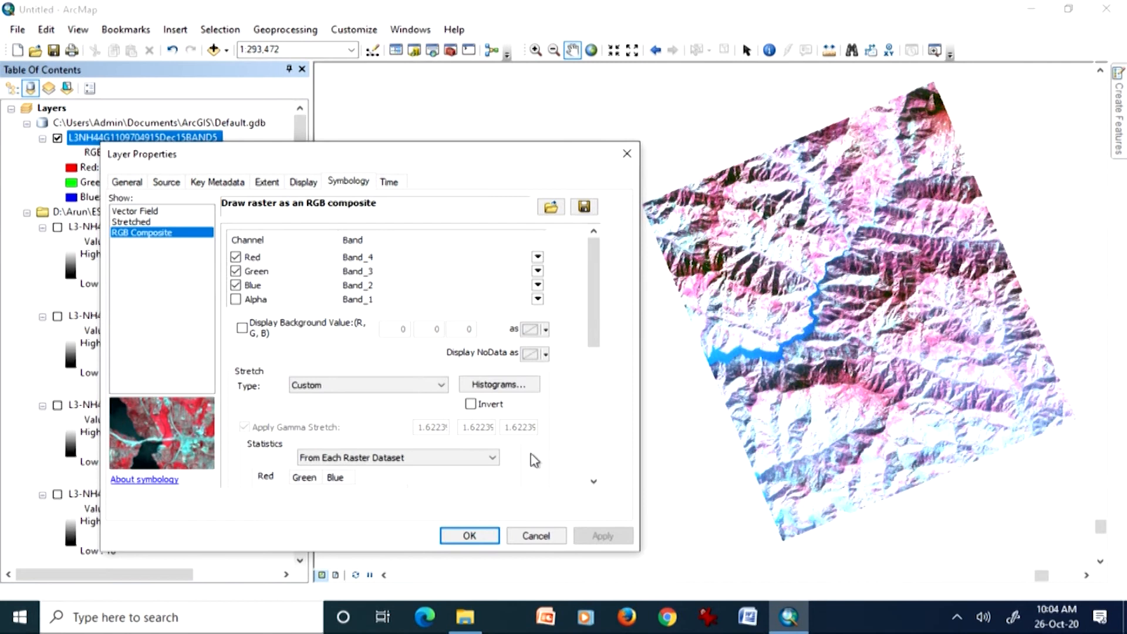
- Reopen the composite's stretch histograms, examine and compare the red, green and blue bands, and close them without changes
{"action": "left_click", "coordinate": [443, 386]}
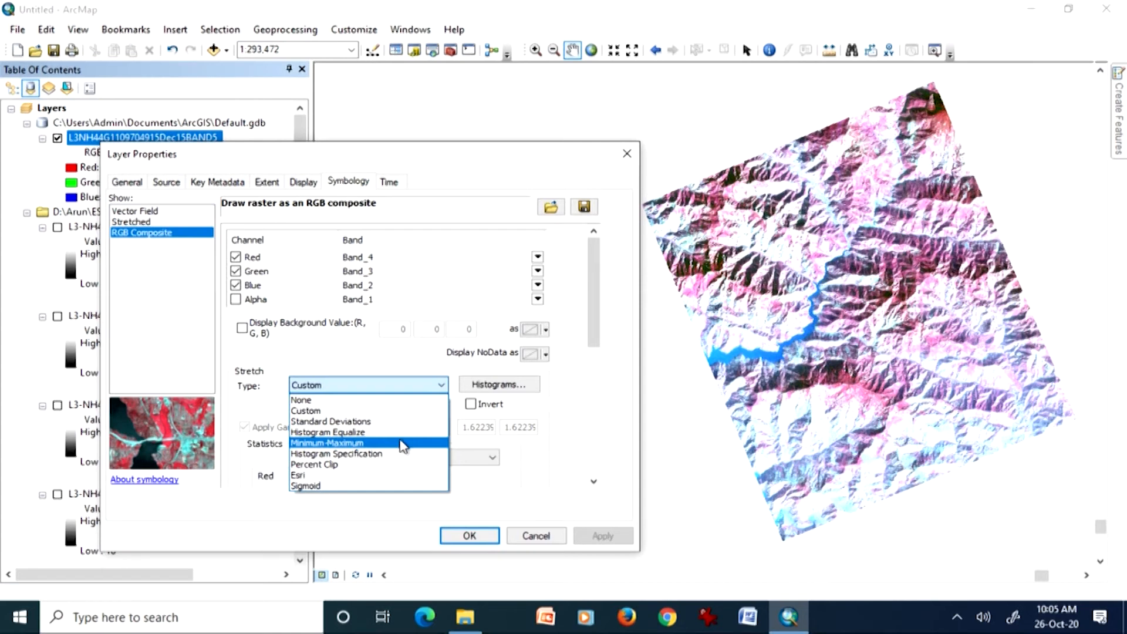
{"action": "left_click", "coordinate": [509, 385]}
{"action": "left_click", "coordinate": [509, 385]}
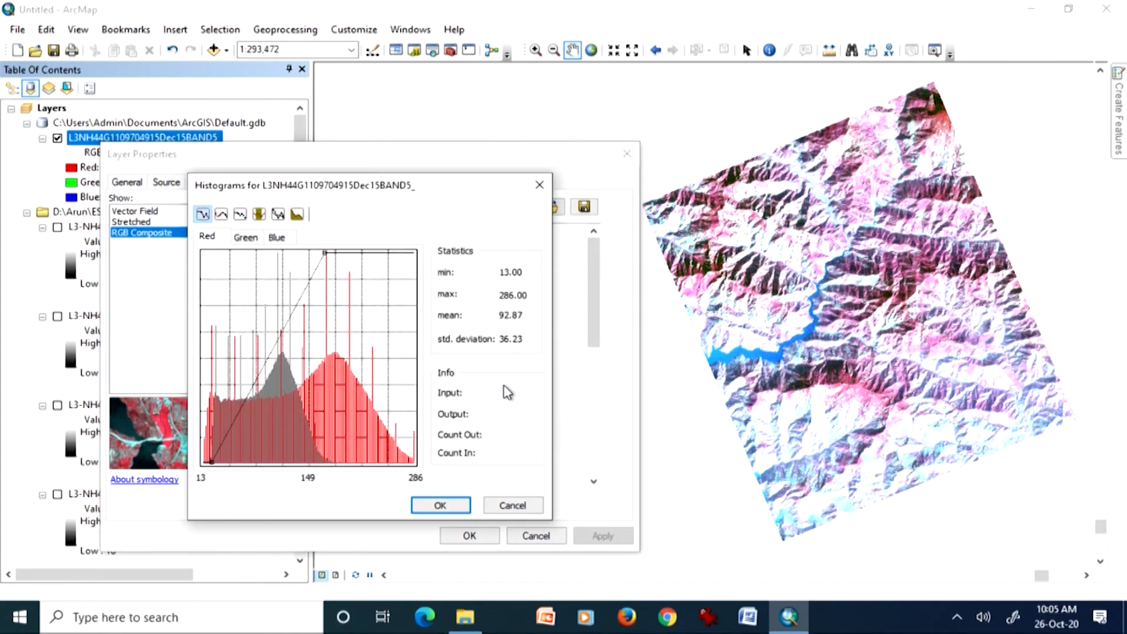
{"action": "left_click", "coordinate": [246, 238]}
{"action": "left_click", "coordinate": [276, 237]}
{"action": "left_click", "coordinate": [208, 236]}
{"action": "left_click", "coordinate": [246, 237]}
{"action": "left_click", "coordinate": [276, 237]}
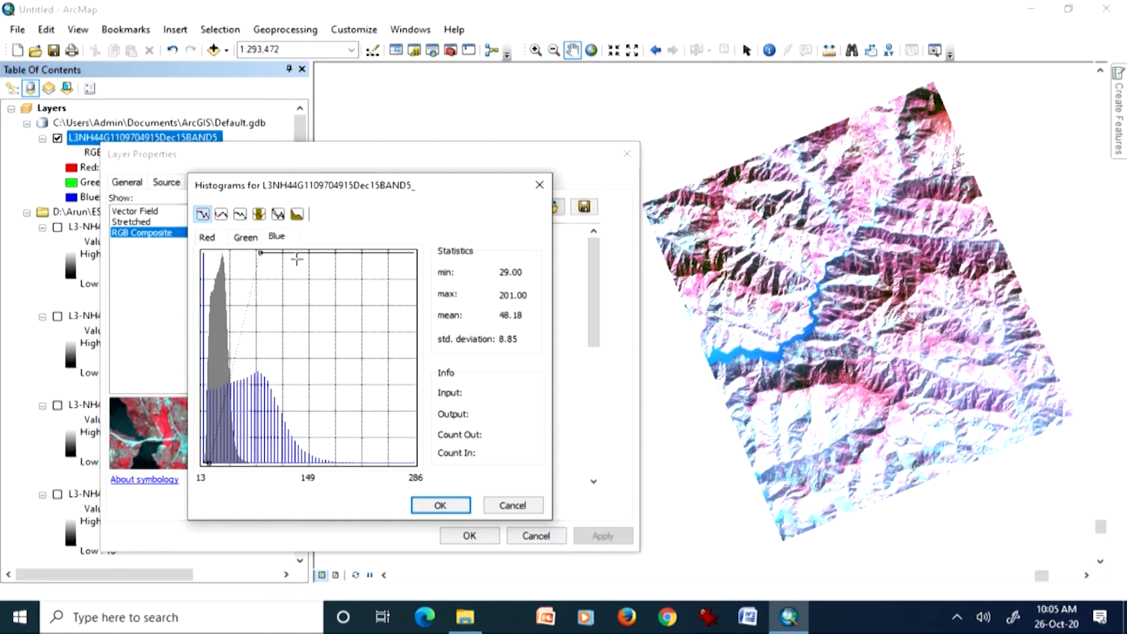
{"action": "left_click", "coordinate": [513, 506]}
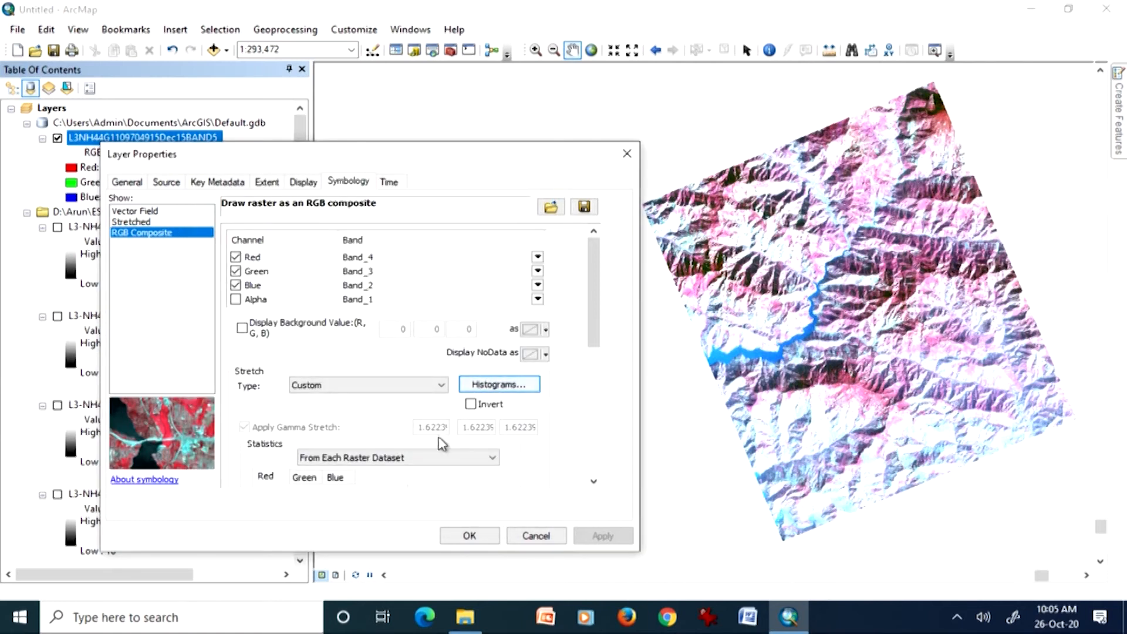
- Apply a Minimum-Maximum stretch to the composite, and switch off its gamma stretch
{"action": "left_click", "coordinate": [434, 386]}
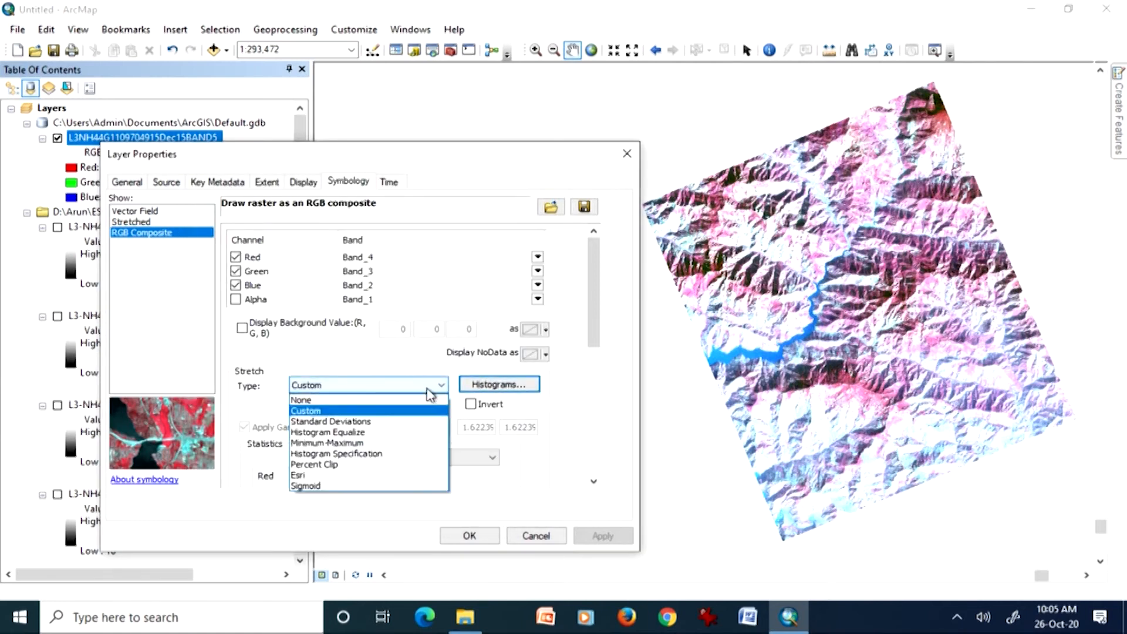
{"action": "left_click", "coordinate": [399, 443]}
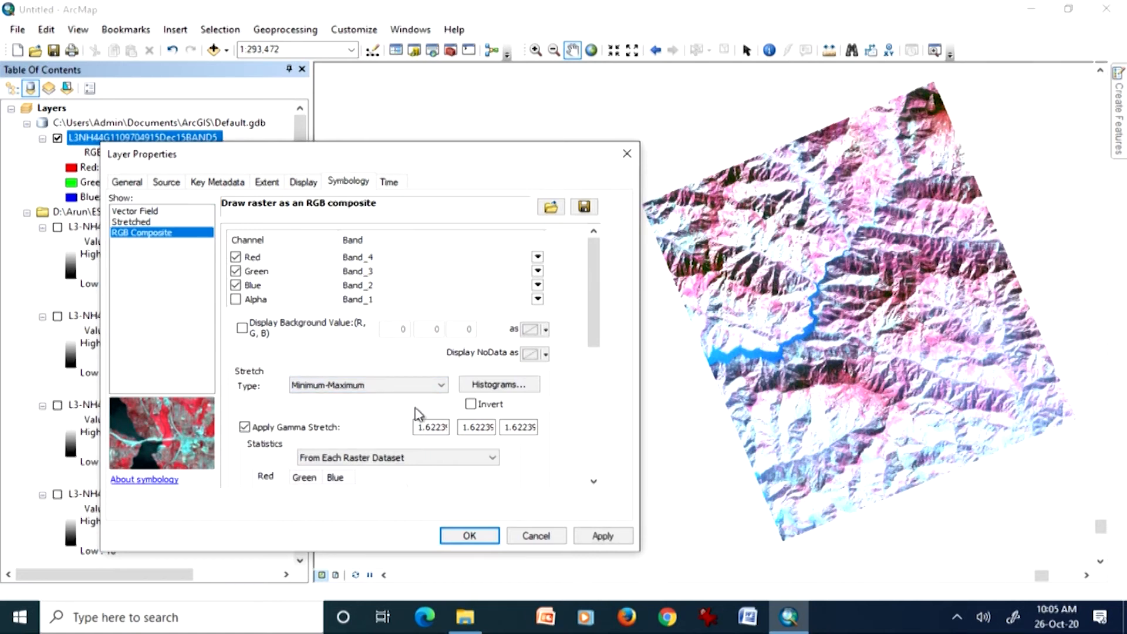
{"action": "left_click", "coordinate": [594, 539]}
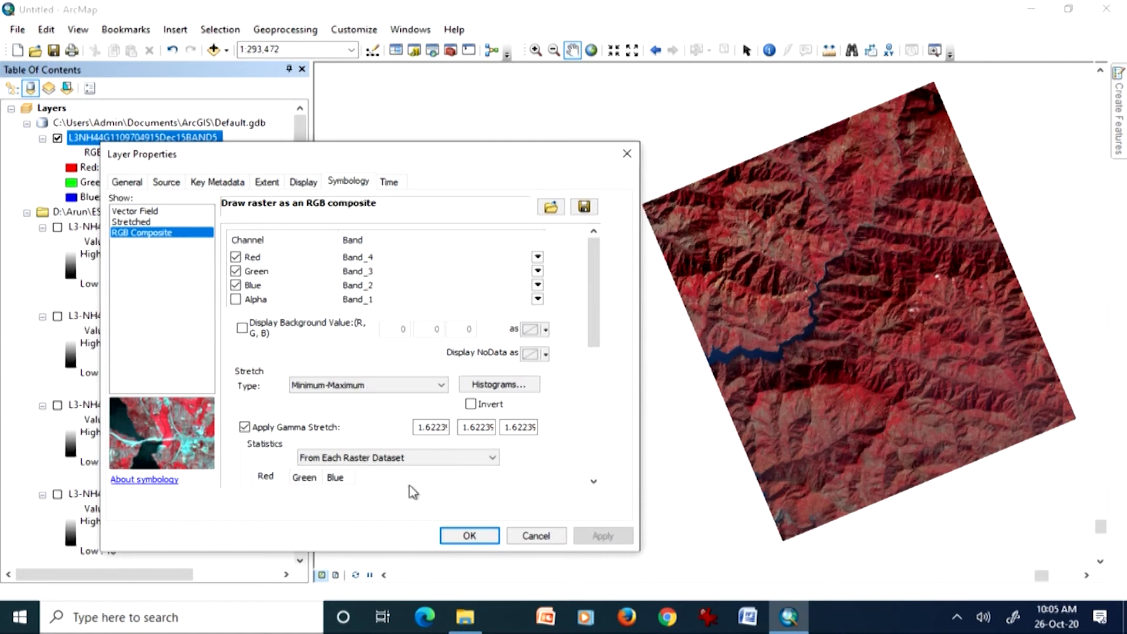
{"action": "left_click", "coordinate": [244, 427]}
{"action": "left_click", "coordinate": [592, 534]}
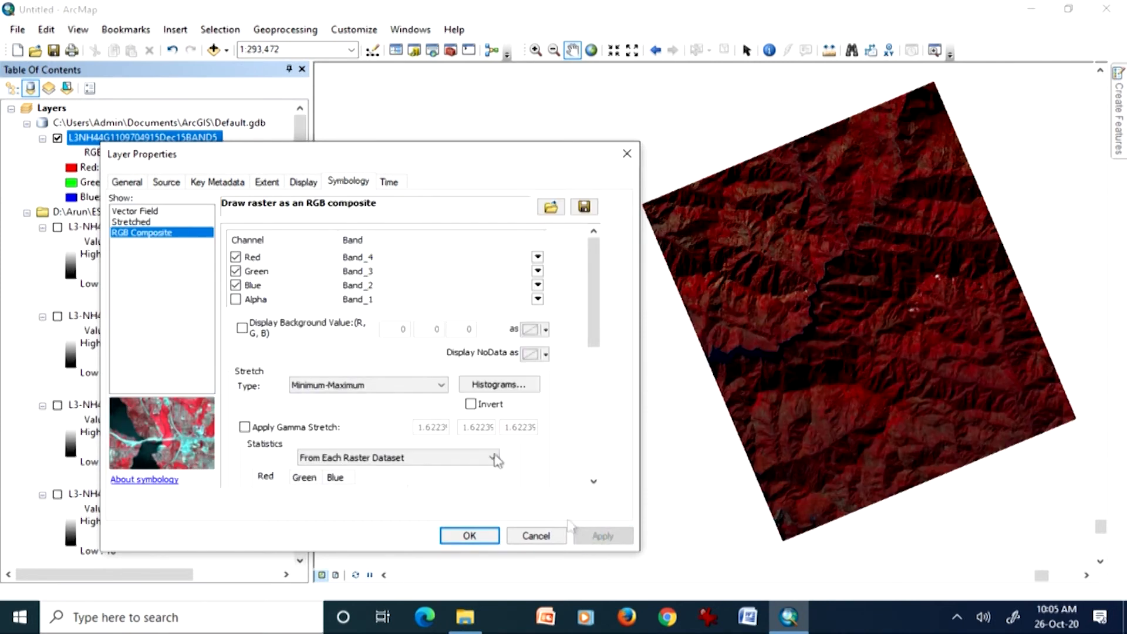
- Try the Histogram Equalize stretch type on the composite and apply it
{"action": "left_click", "coordinate": [441, 387]}
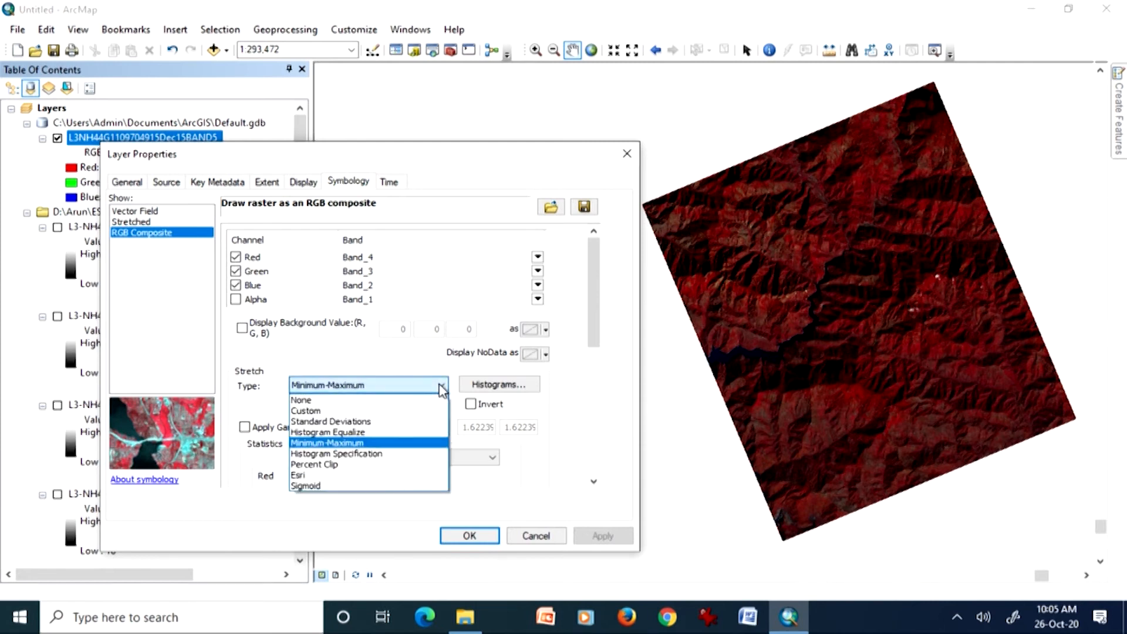
{"action": "left_click", "coordinate": [380, 432]}
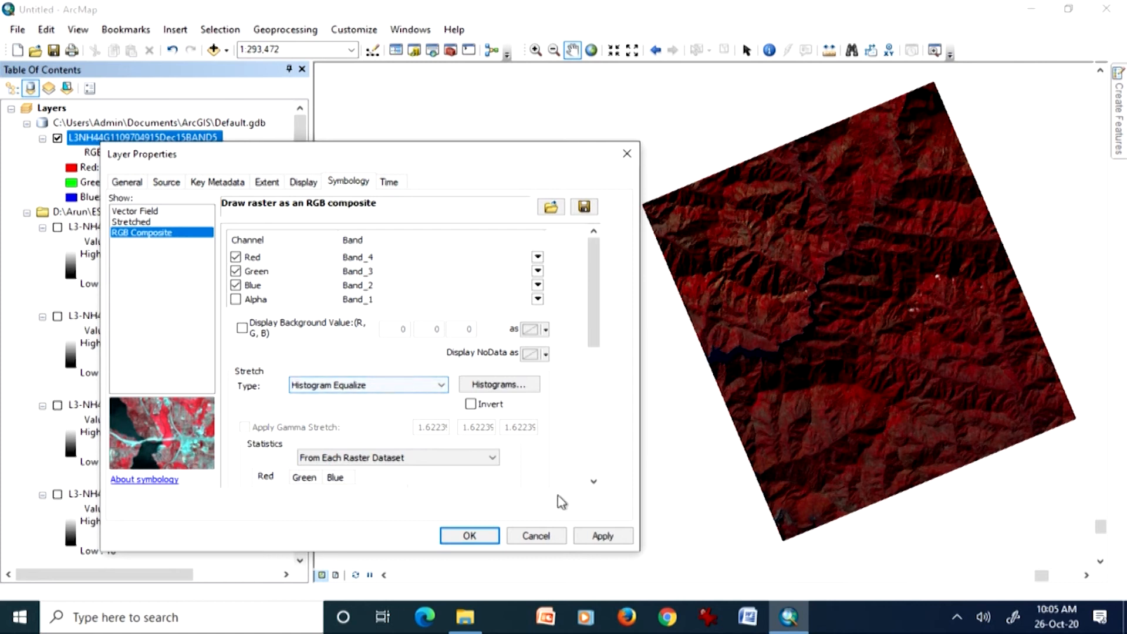
{"action": "left_click", "coordinate": [587, 539]}
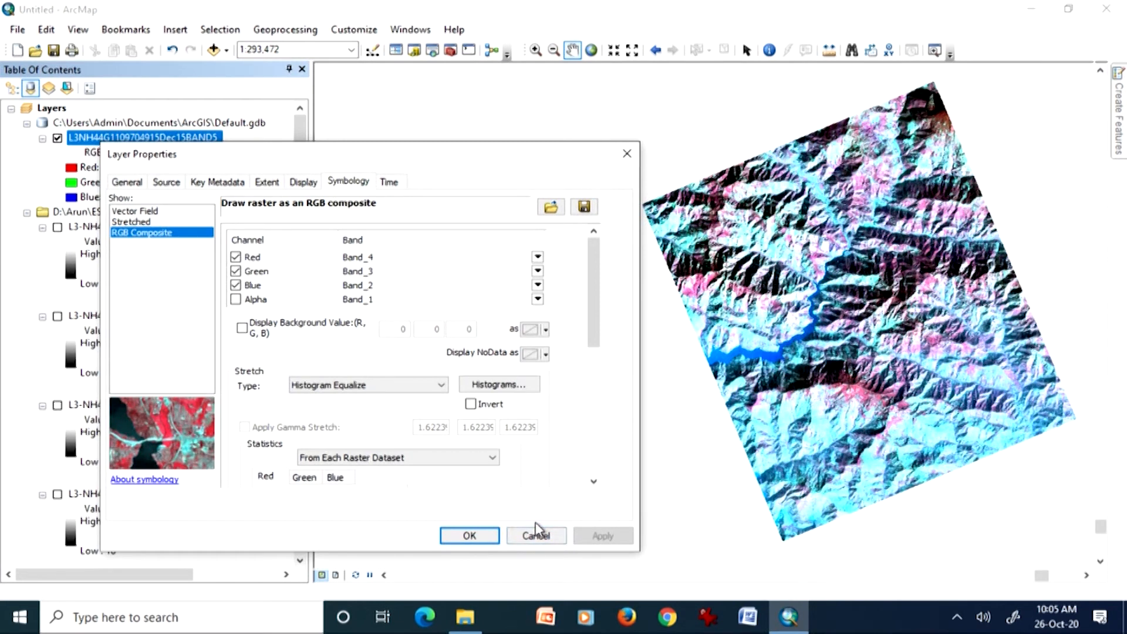
- Set the composite's stretch type to Standard Deviations, apply it, and accept the layer properties
{"action": "left_click", "coordinate": [442, 386]}
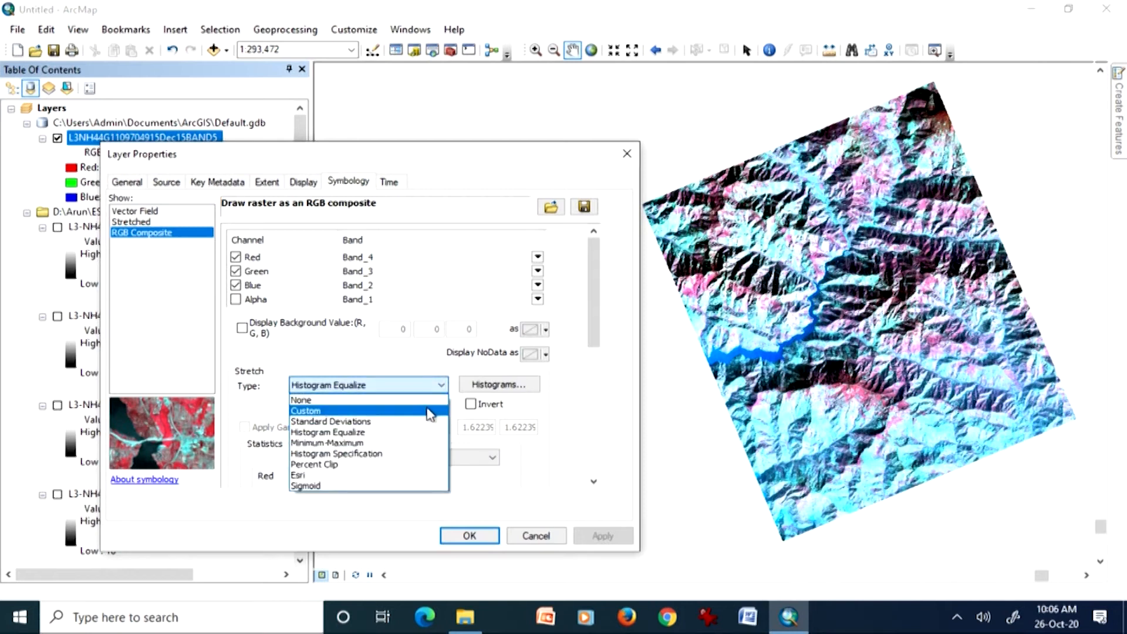
{"action": "left_click", "coordinate": [379, 422]}
{"action": "left_click", "coordinate": [603, 540]}
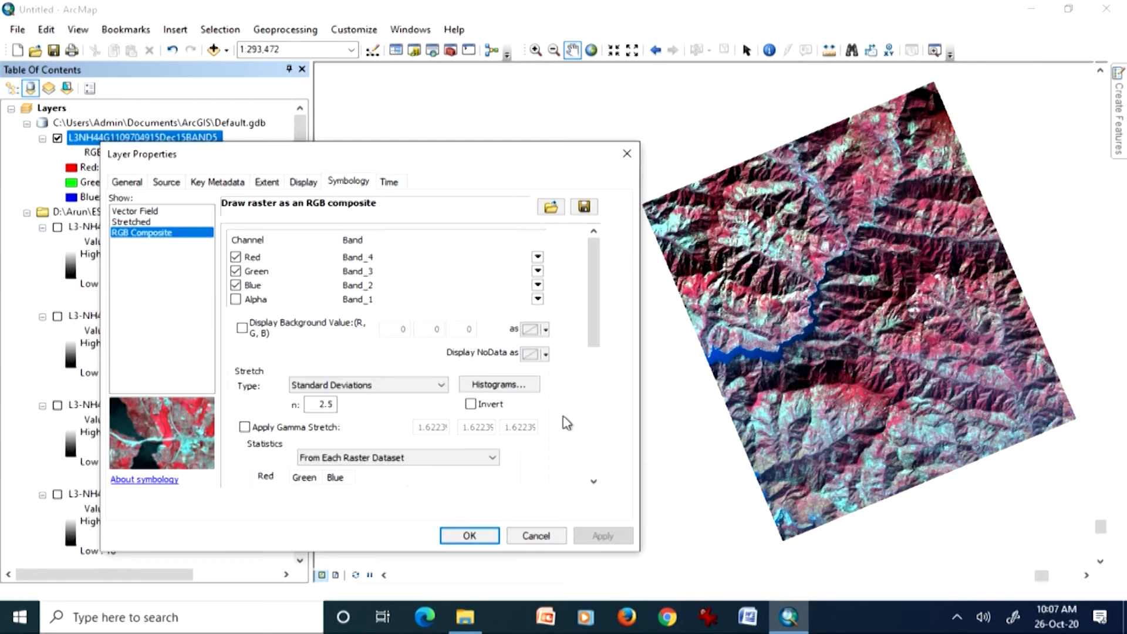
{"action": "left_click_drag", "start_coordinate": [594, 317], "coordinate": [588, 274]}
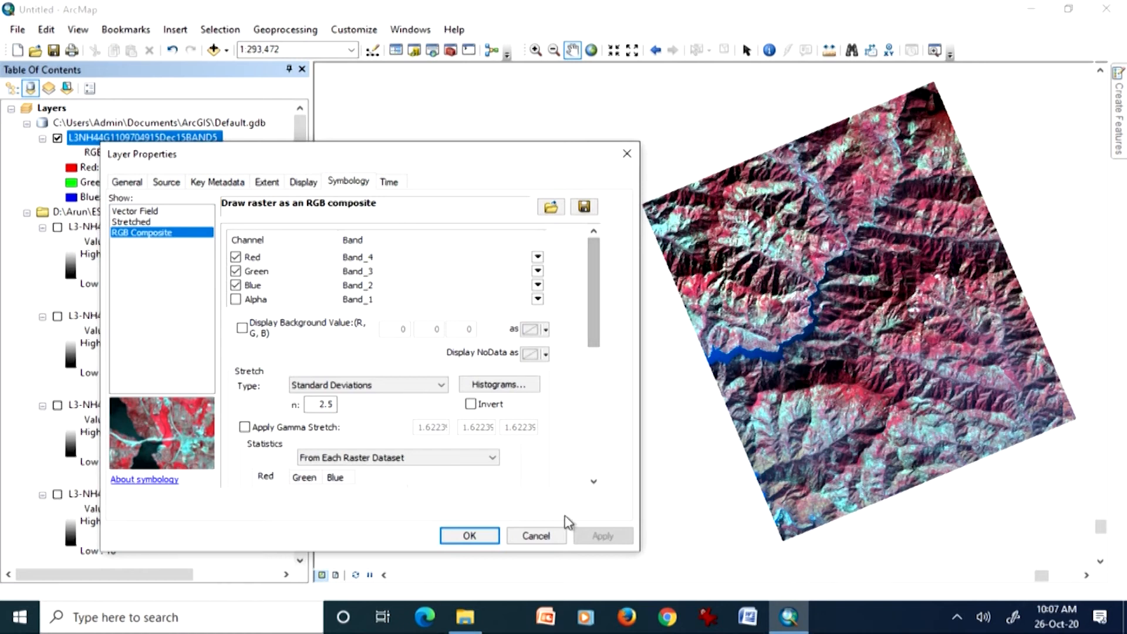
{"action": "left_click_drag", "start_coordinate": [593, 344], "coordinate": [591, 310]}
{"action": "left_click", "coordinate": [477, 536]}
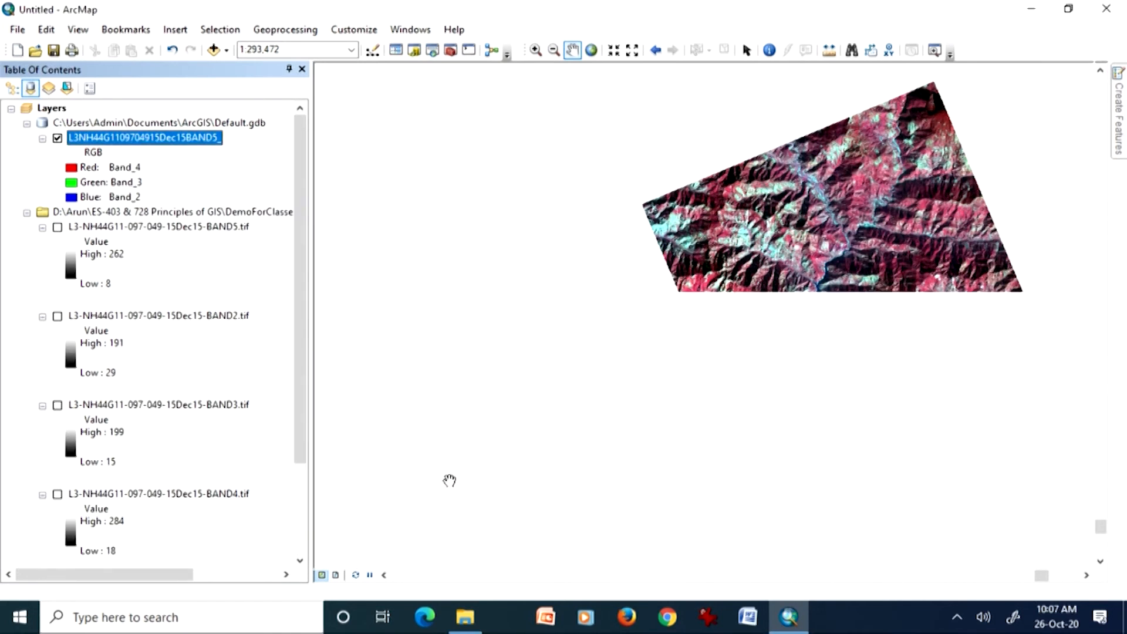
- Open the raster data export settings for the composite layer, examine the output options, and cancel the export
{"action": "right_click", "coordinate": [198, 142]}
{"action": "mouse_move", "coordinate": [235, 301]}
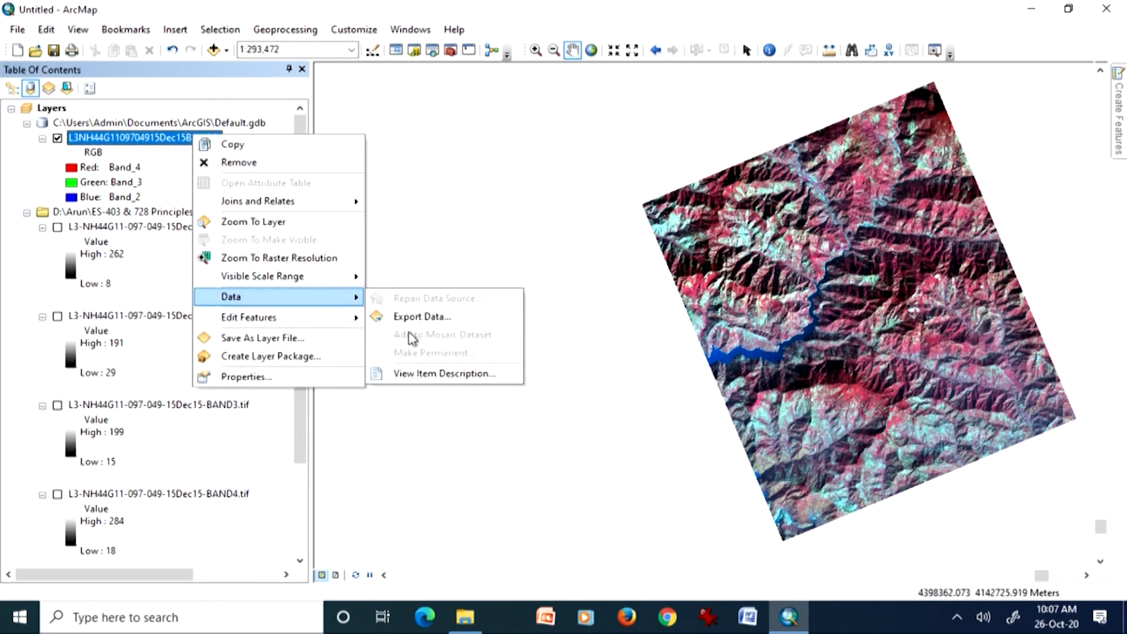
{"action": "left_click", "coordinate": [432, 318]}
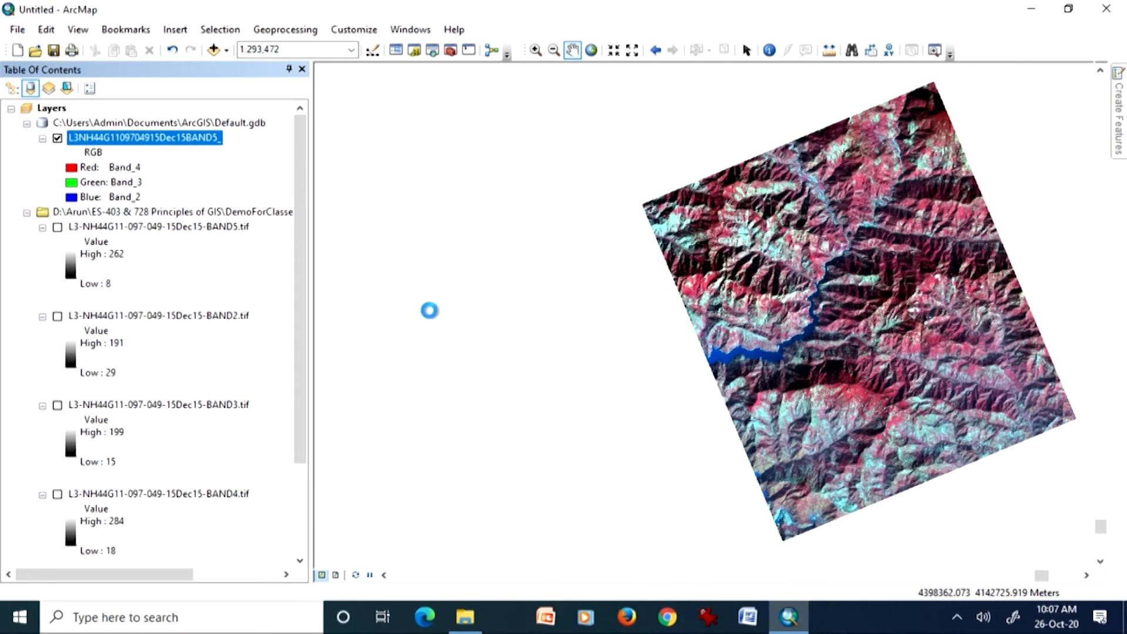
{"action": "left_click_drag", "start_coordinate": [513, 118], "coordinate": [347, 132]}
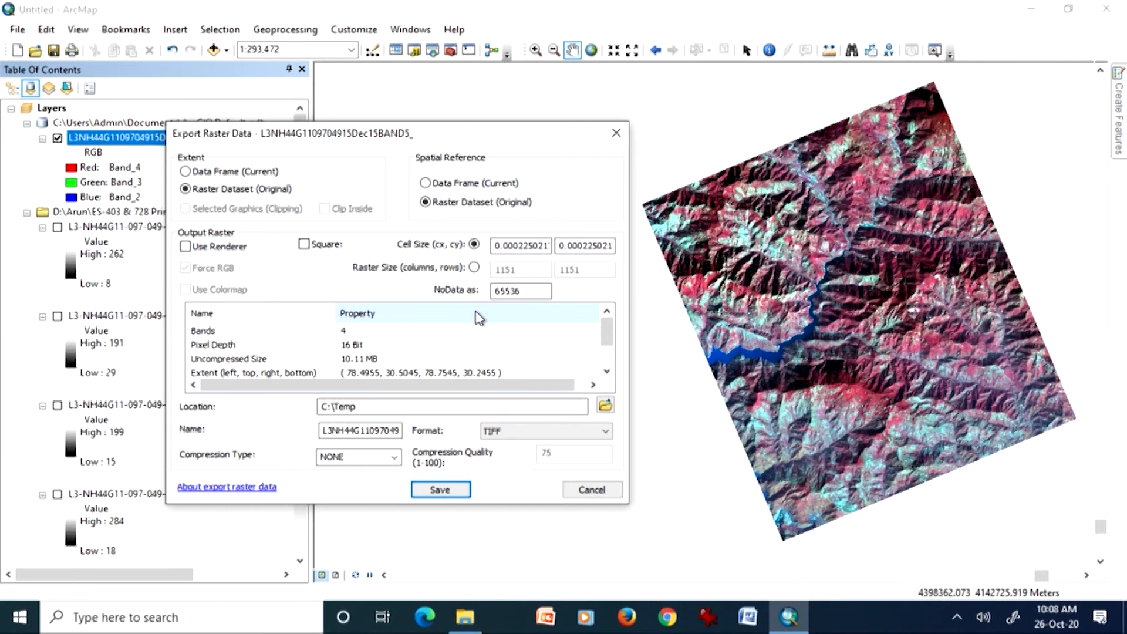
{"action": "left_click", "coordinate": [616, 491]}
{"action": "left_click_drag", "start_coordinate": [799, 332], "coordinate": [632, 334]}
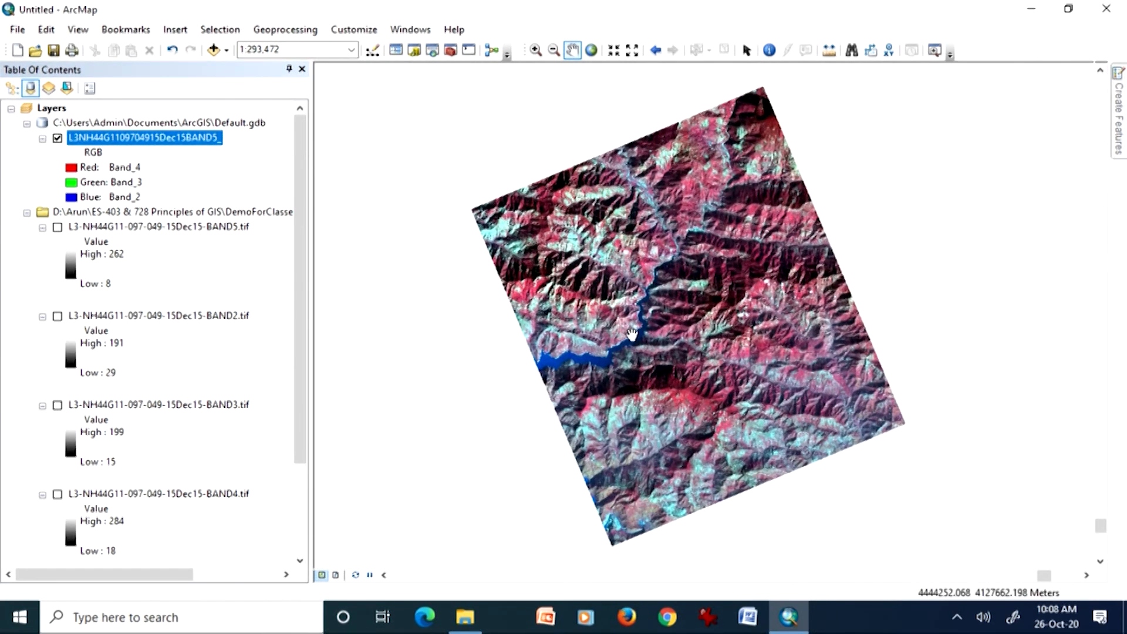